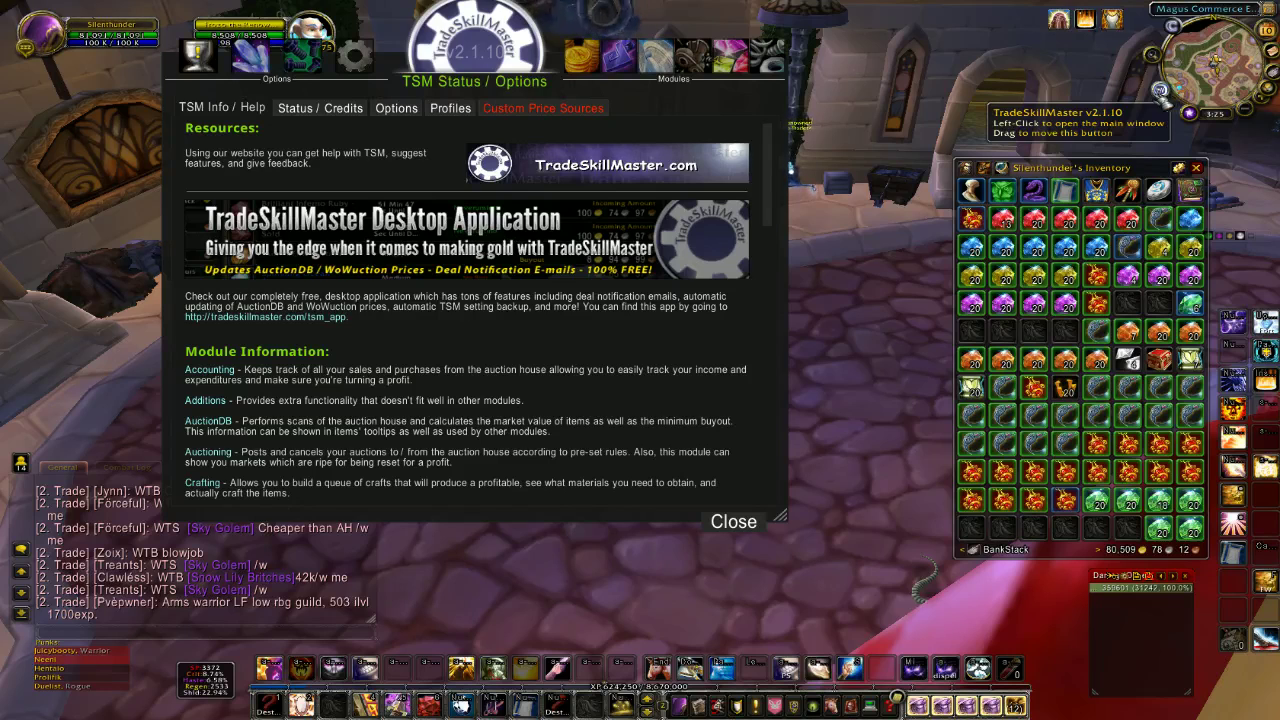
# Step: Reposition the TSM window and open its Module Operations / Options page
pyautogui.moveTo(458, 50); pyautogui.dragTo(578, 73)
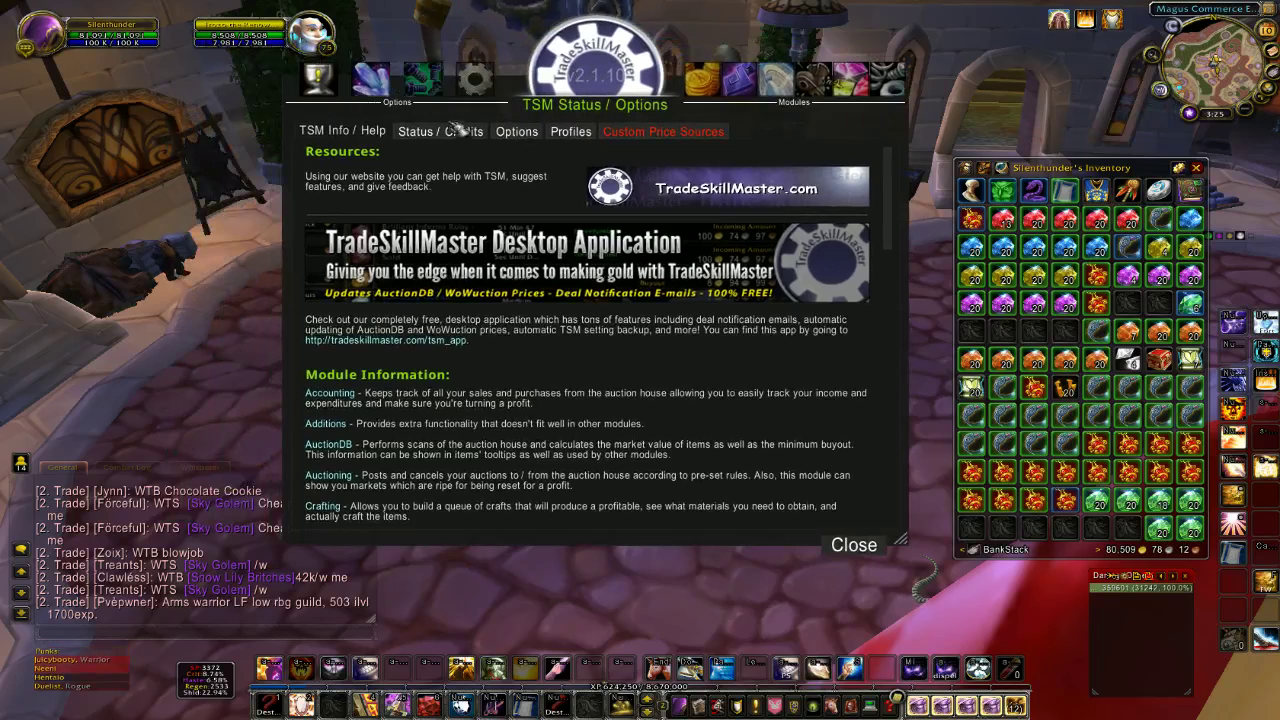
pyautogui.click(434, 90)
# Step: Start a new Mailing operation named 'Writeoff'
pyautogui.click(482, 133)
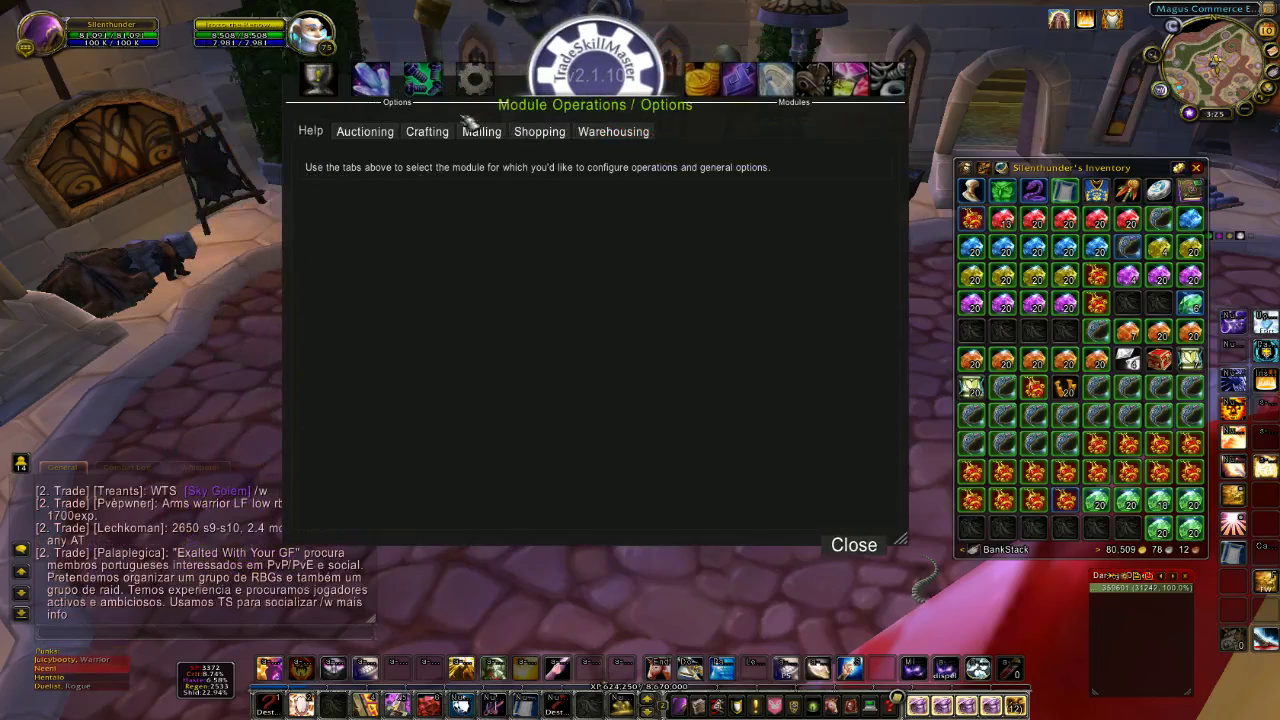
pyautogui.moveTo(607, 75); pyautogui.dragTo(573, 60)
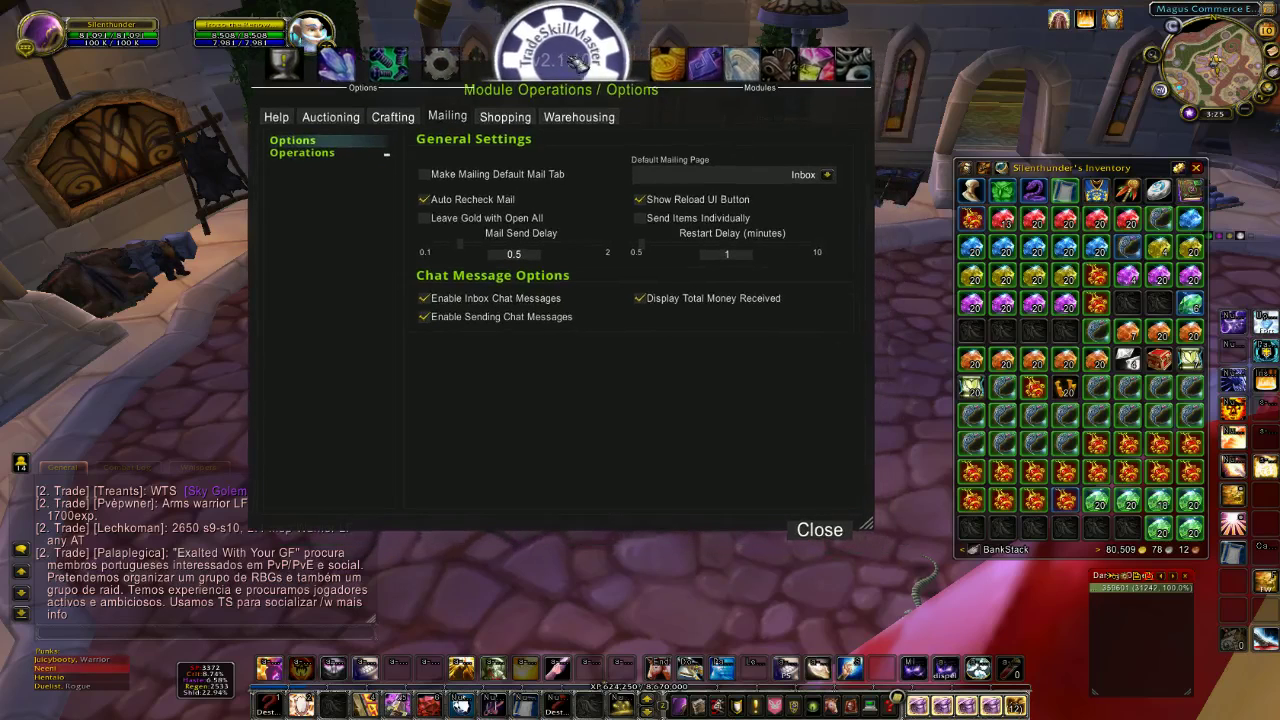
pyautogui.click(332, 155)
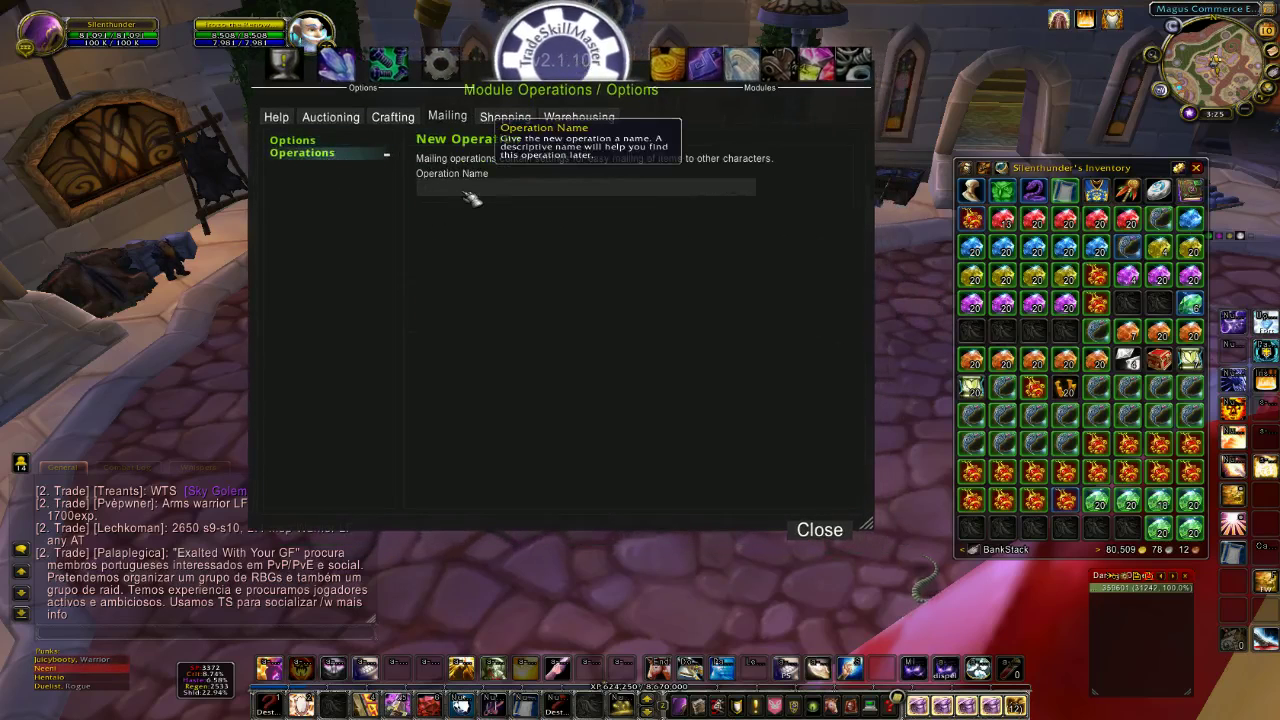
pyautogui.write('Writeoff')
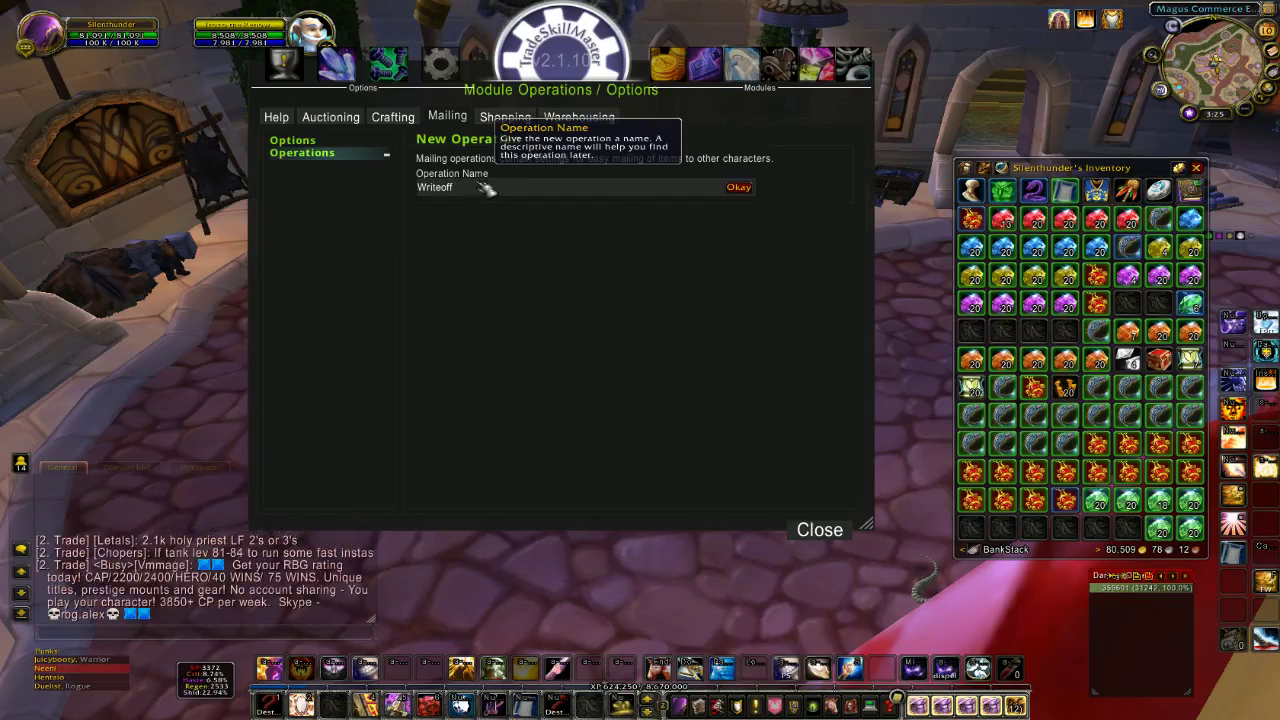
# Step: Create the Writeoff Mailing operation and set its target player to the recipient character
pyautogui.click(738, 188)
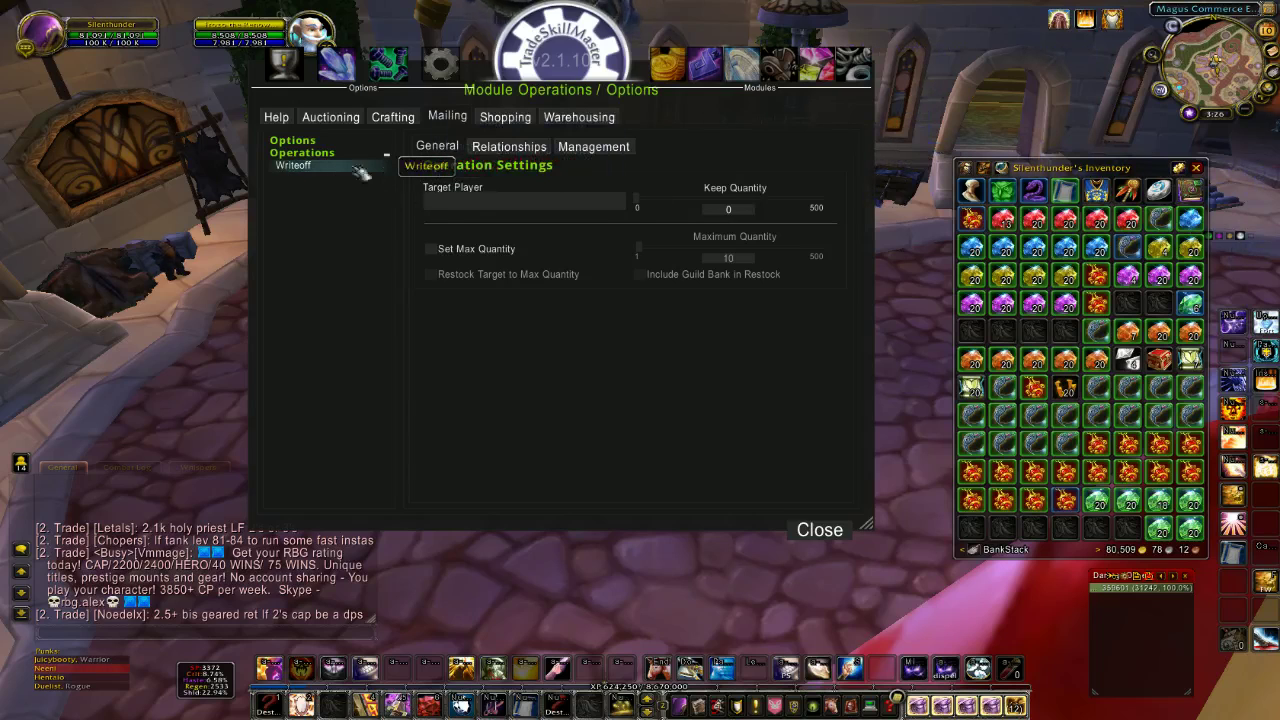
pyautogui.click(503, 207)
pyautogui.write('Writeoff')
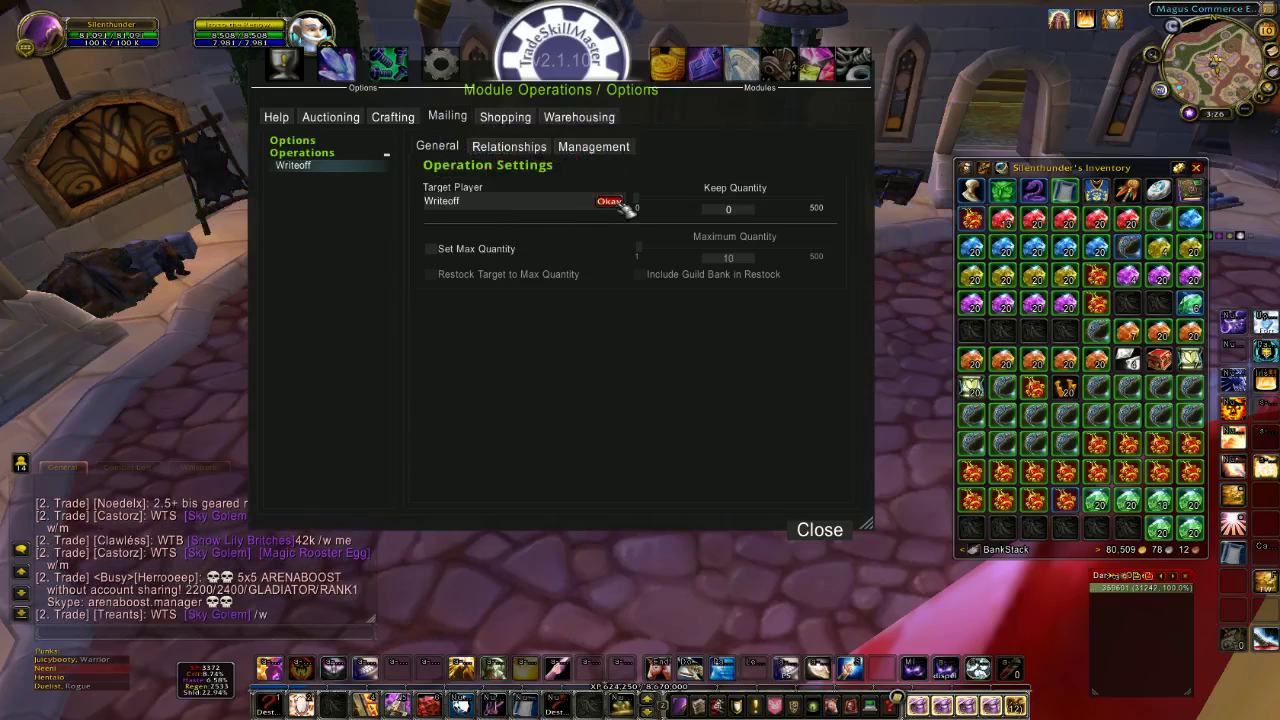
pyautogui.click(612, 202)
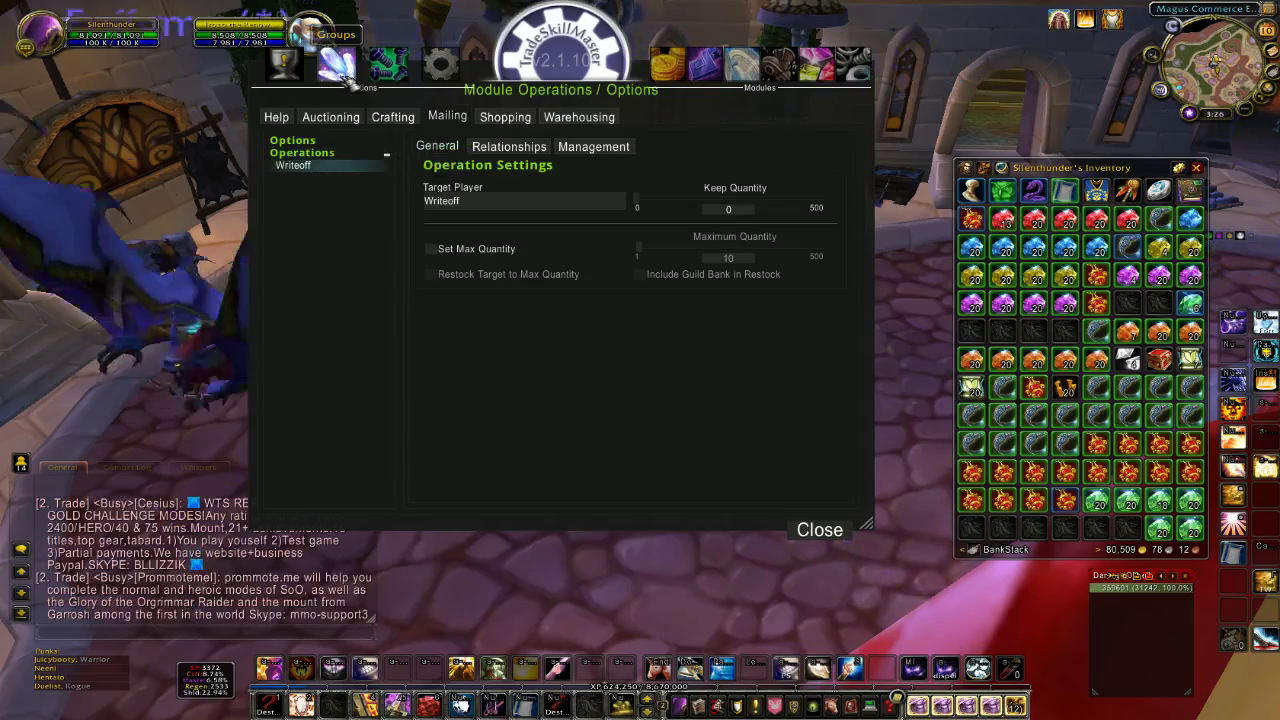
# Step: Make the Mop Enchants group override its Mailing operation with Writeoff
pyautogui.click(340, 70)
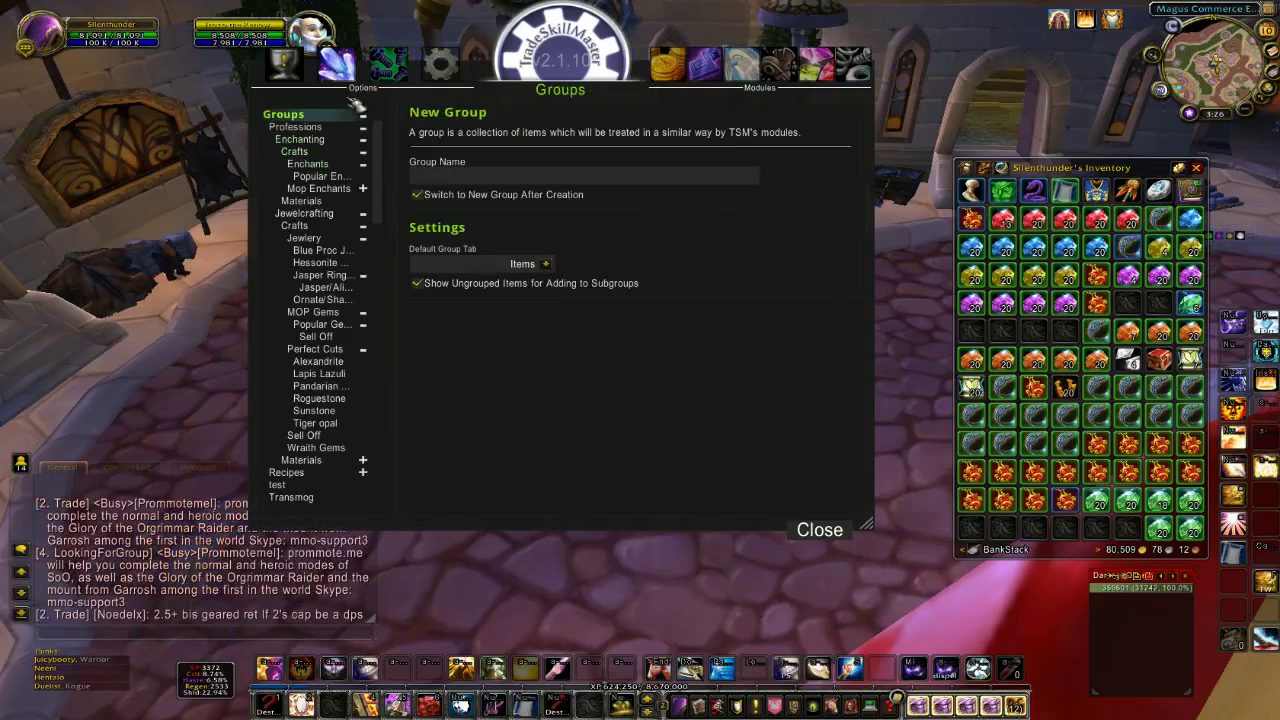
pyautogui.click(332, 190)
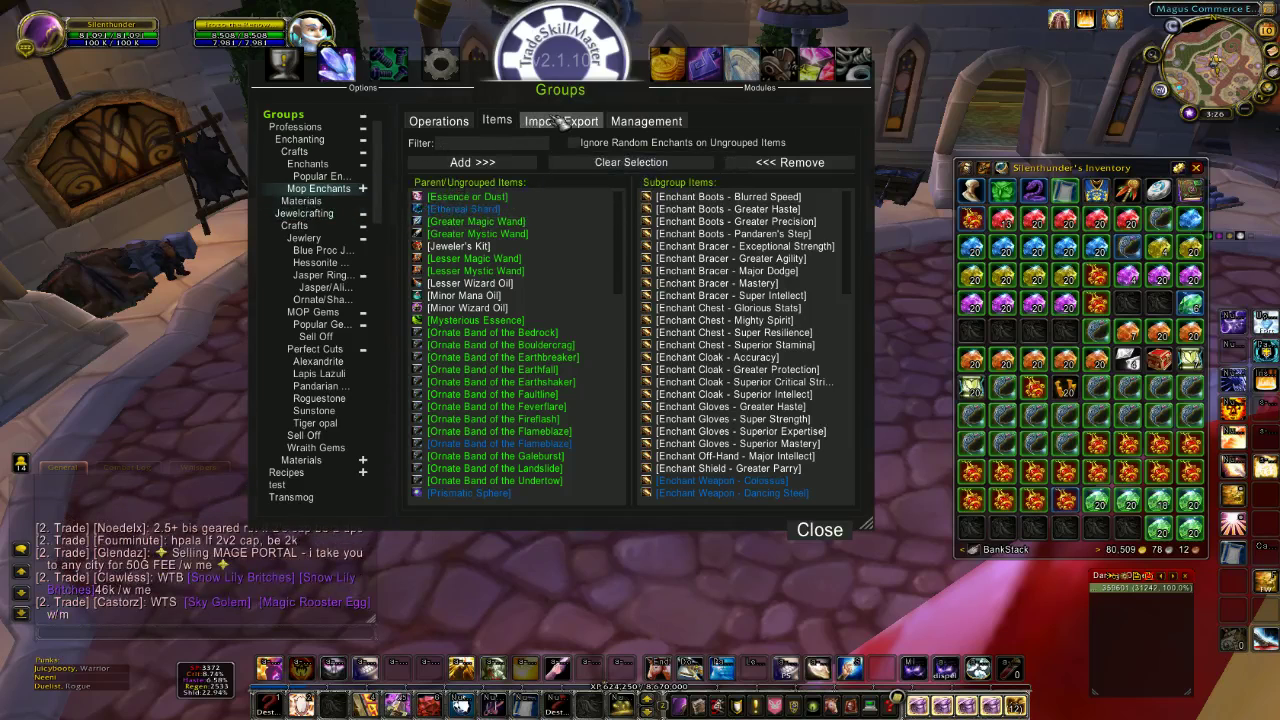
pyautogui.click(460, 122)
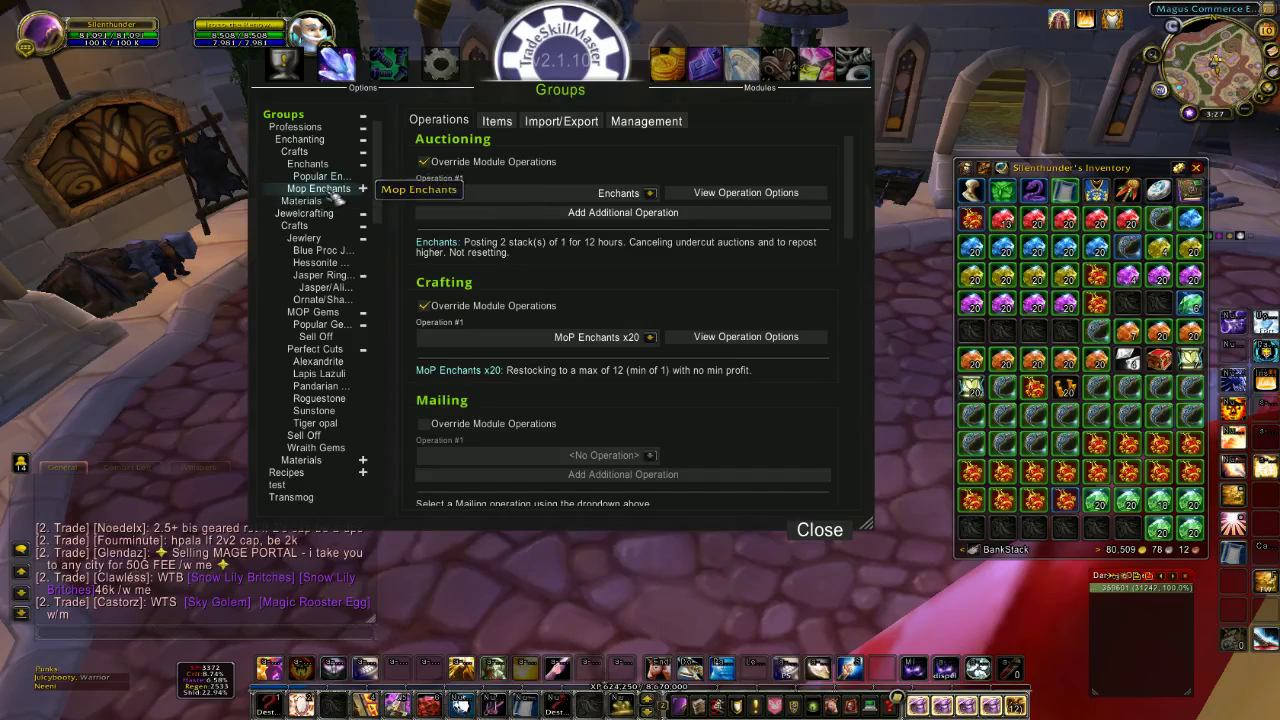
pyautogui.scroll(-1, 603, 232)
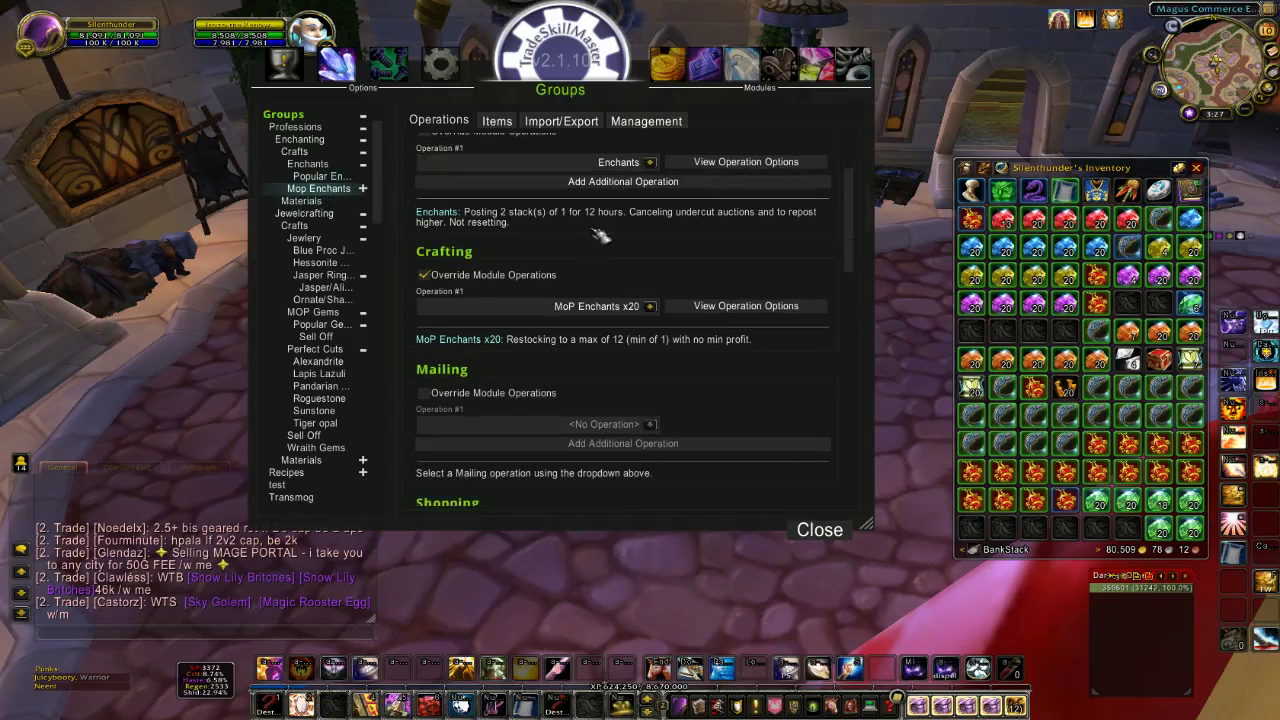
pyautogui.click(424, 393)
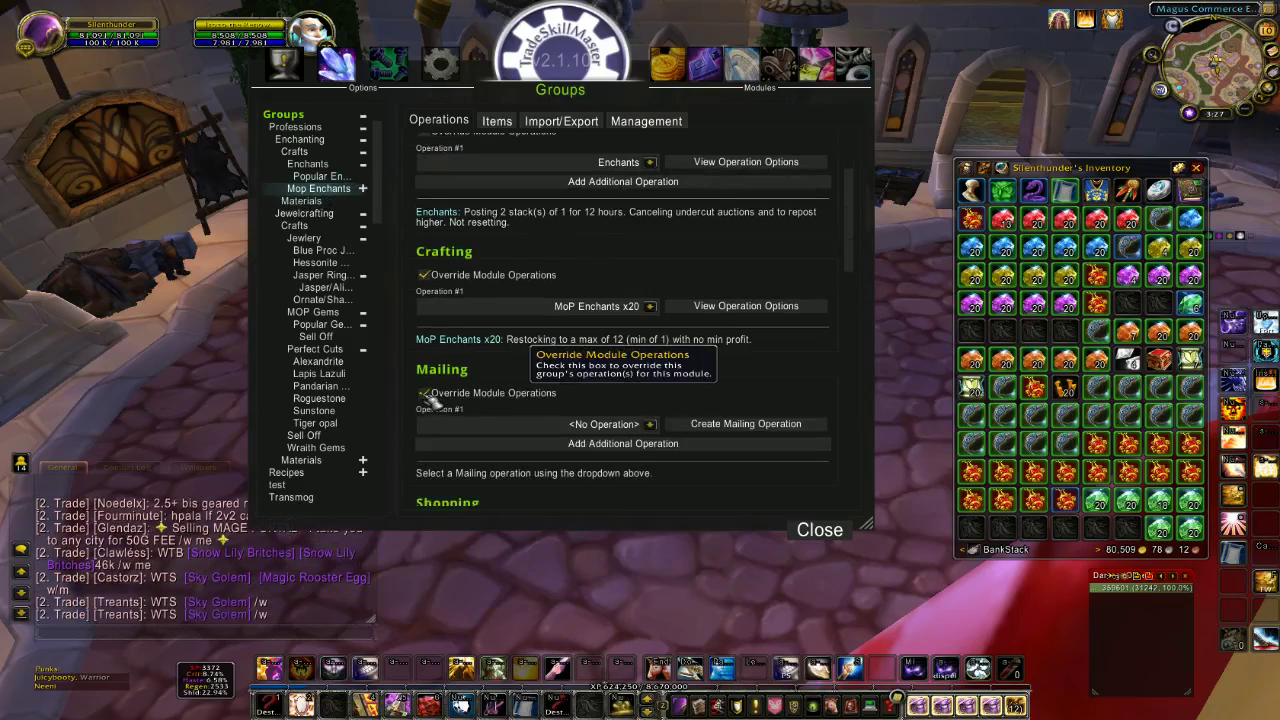
pyautogui.scroll(-1, 466, 402)
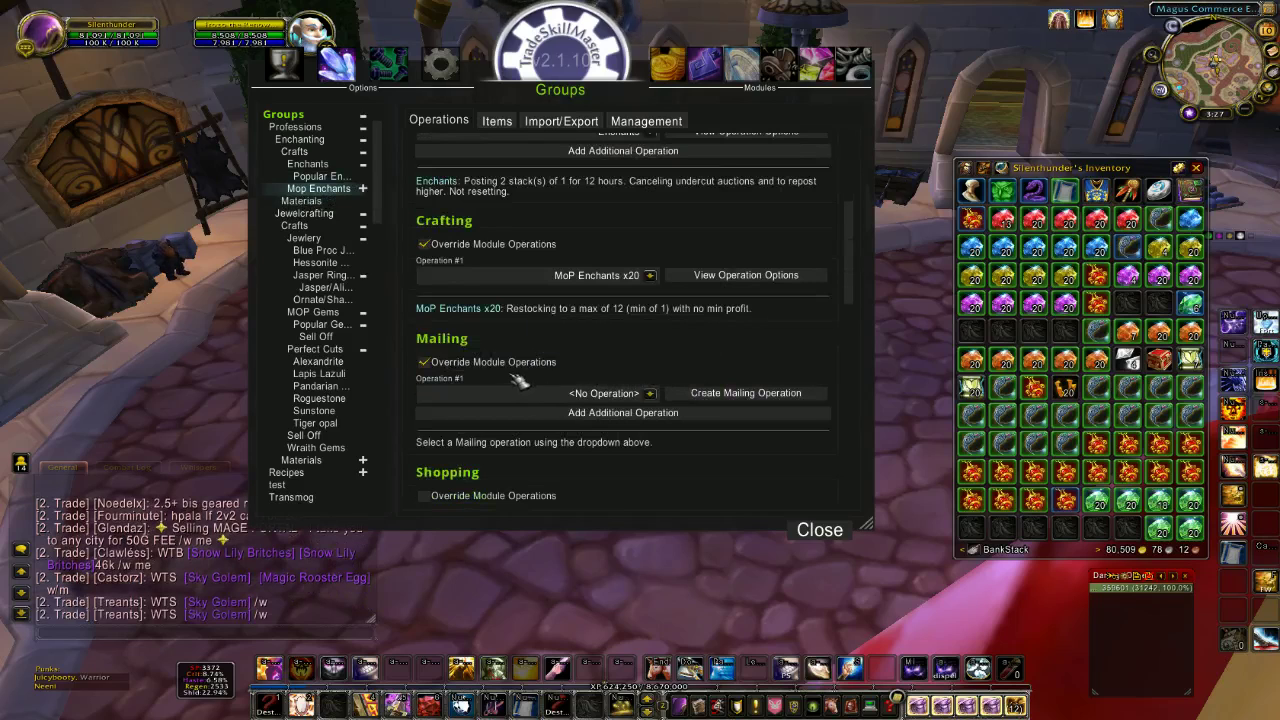
pyautogui.click(650, 394)
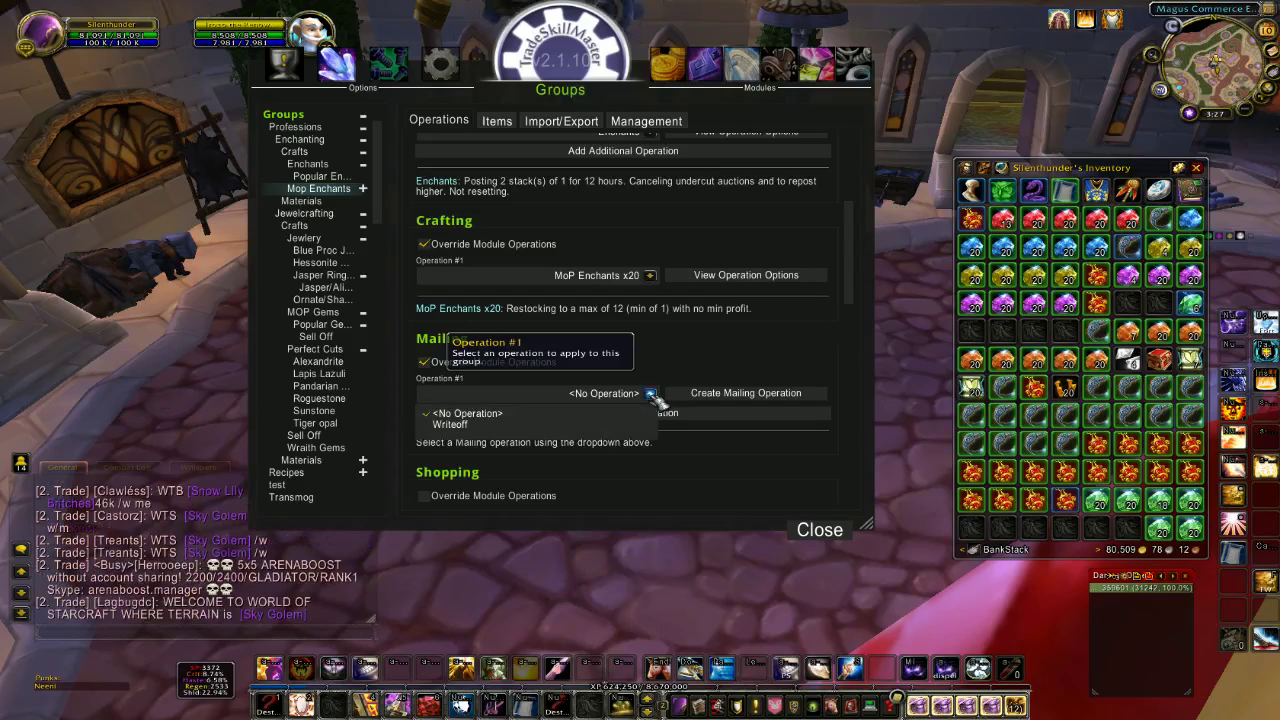
pyautogui.click(519, 425)
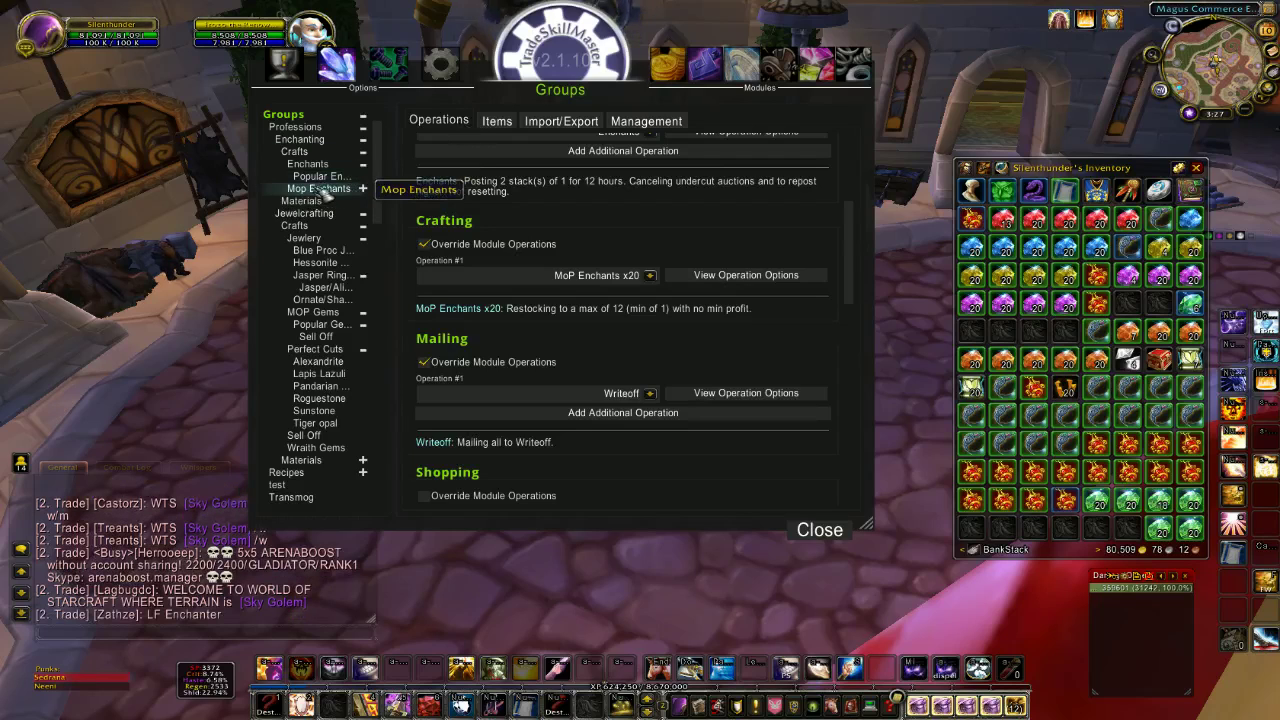
# Step: Close TSM and open the mailbox's TSM_Mailing panel on its TSM Groups tab
pyautogui.click(820, 531)
pyautogui.moveTo(668, 312); pyautogui.dragTo(668, 312)
pyautogui.rightClick(624, 335)
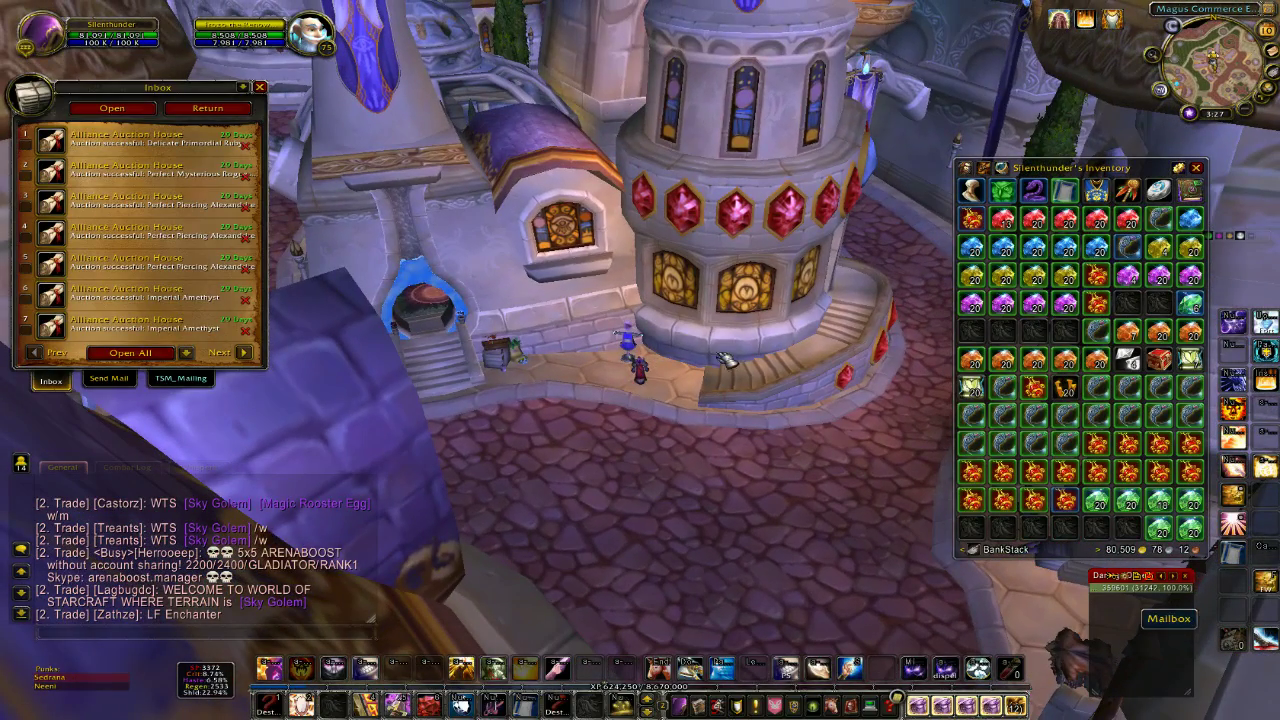
pyautogui.click(183, 382)
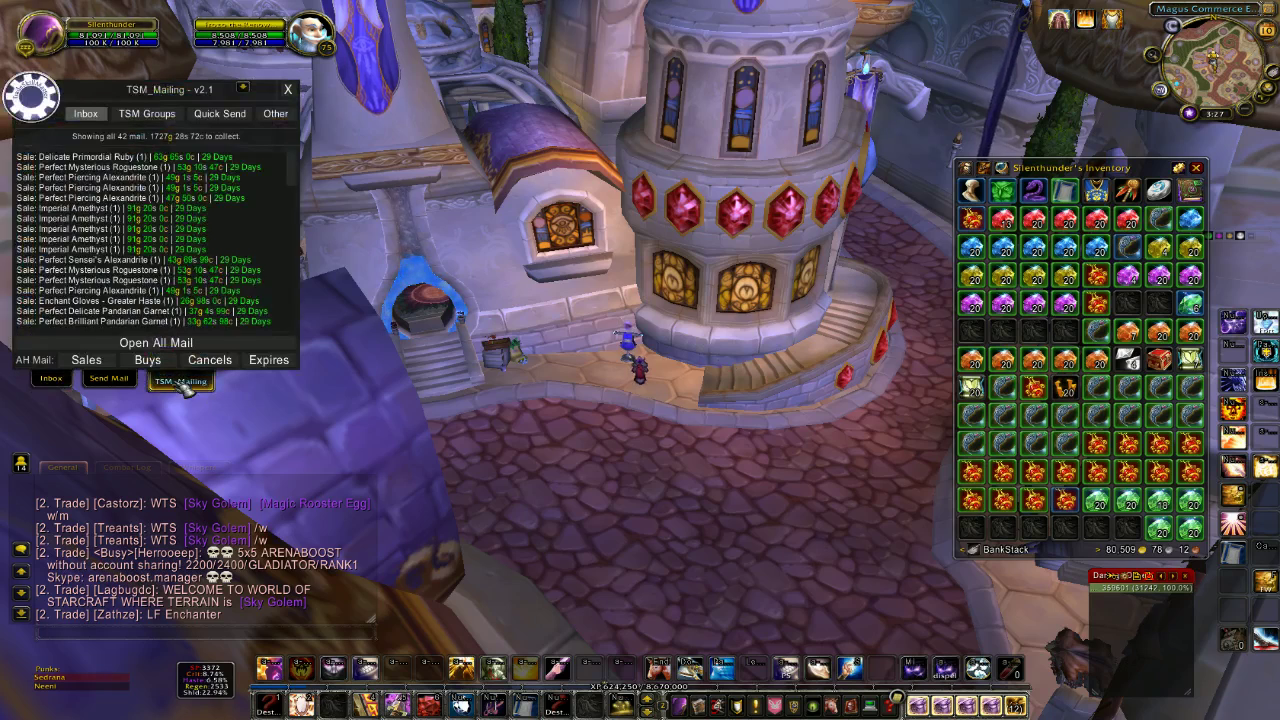
pyautogui.click(162, 116)
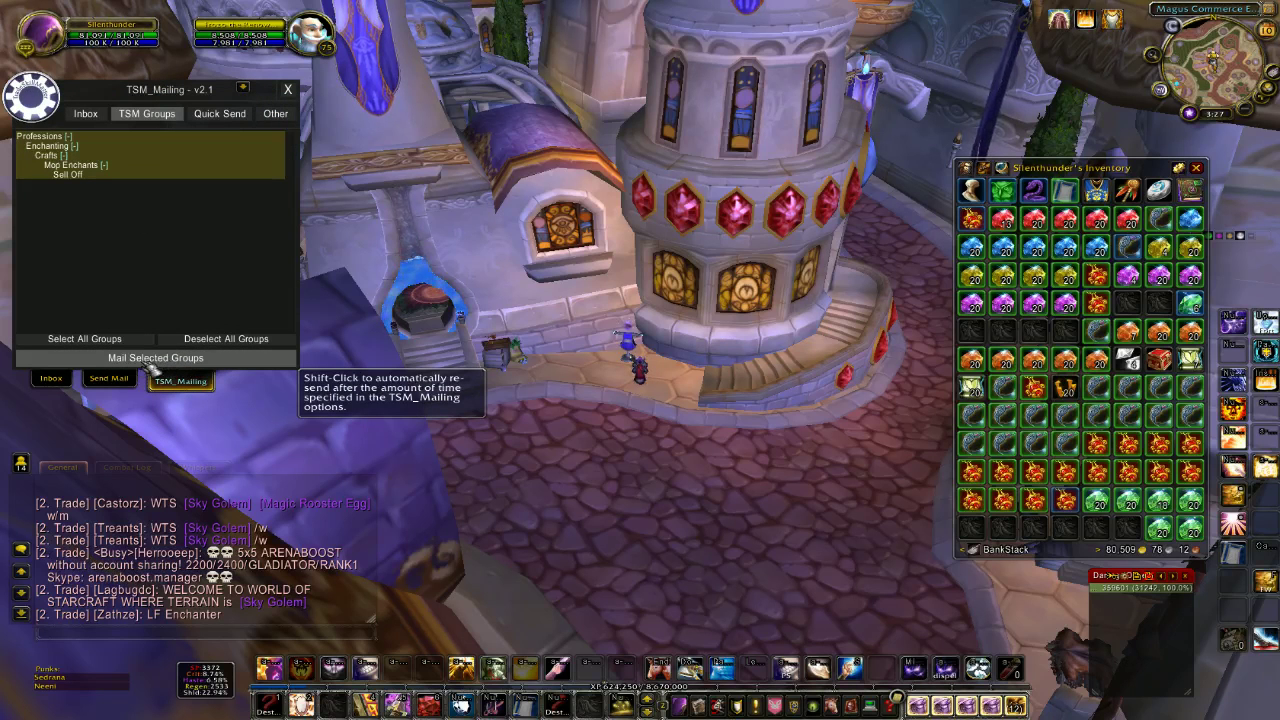
# Step: Close the mailbox and TSM_Mailing window
pyautogui.moveTo(560, 430); pyautogui.dragTo(680, 410)
pyautogui.press('Escape')
pyautogui.scroll(-5, 630, 420)
# Step: Reopen the bags, turn the camera, and toggle the TSM crafting window open and closed
pyautogui.press('b')
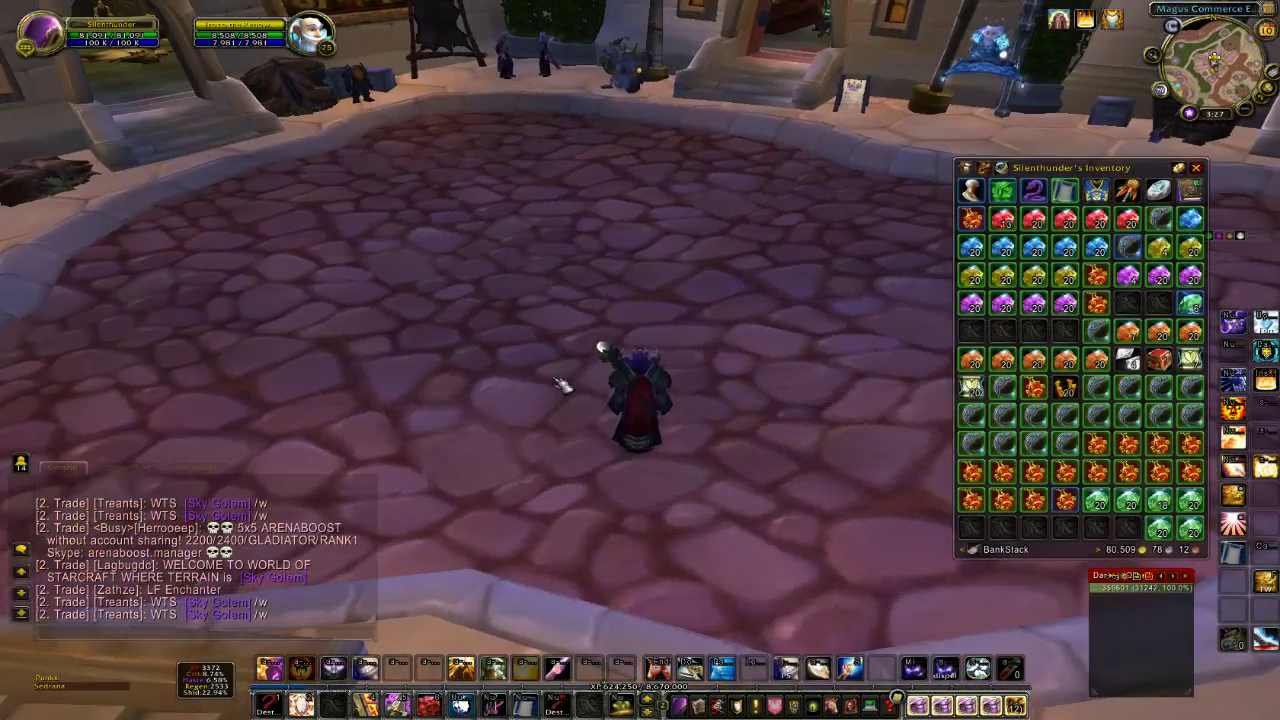
pyautogui.moveTo(630, 332); pyautogui.dragTo(630, 332)
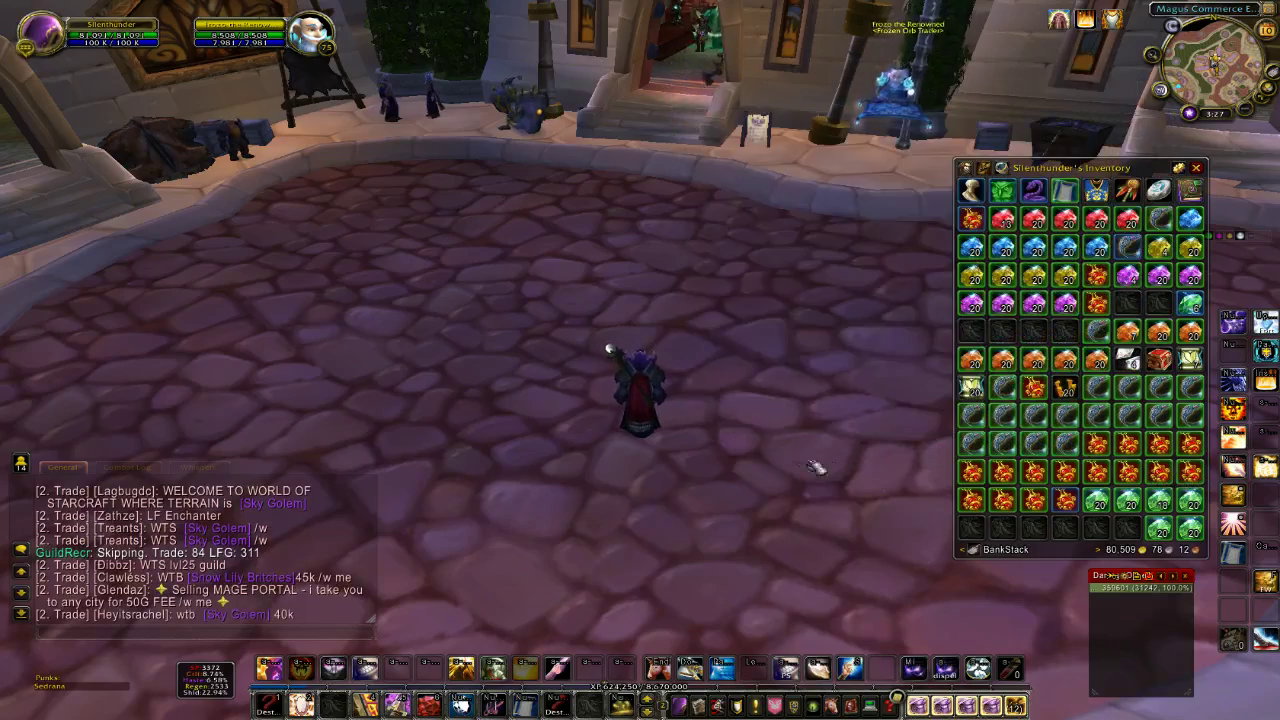
pyautogui.moveTo(714, 345); pyautogui.dragTo(700, 345)
pyautogui.press('k')
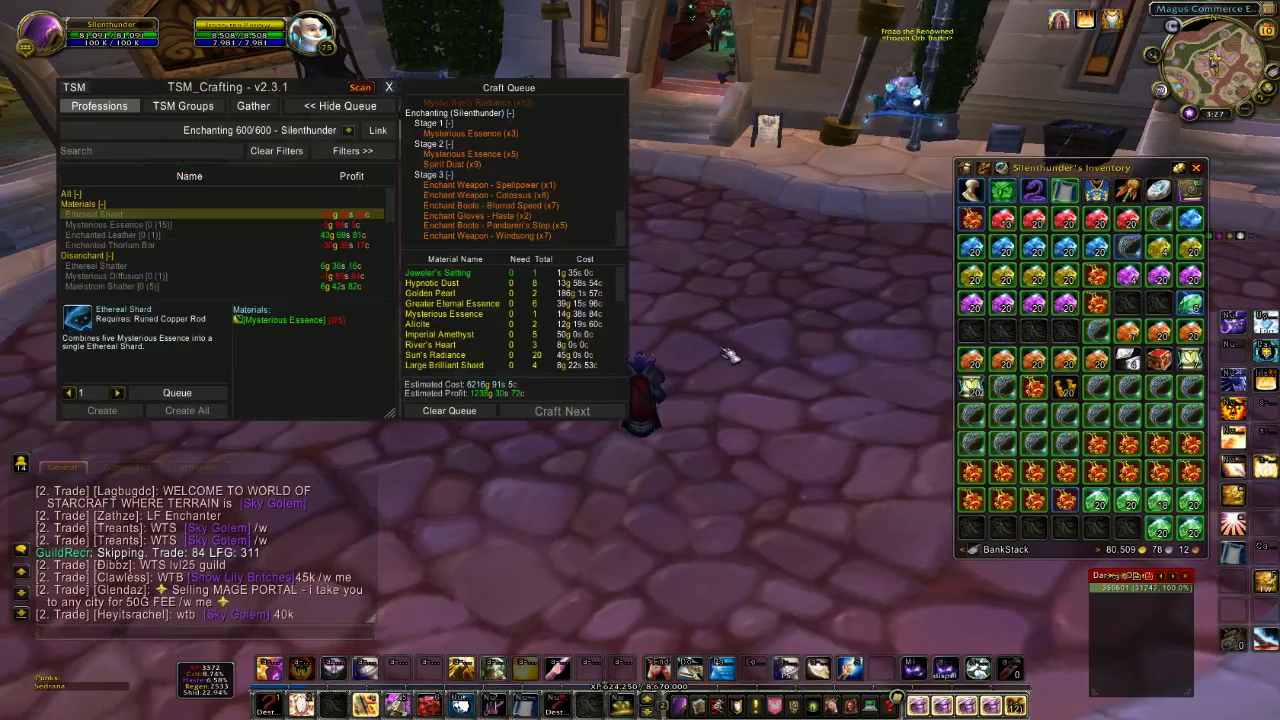
pyautogui.press('Escape')
# Step: Reopen TSM, review the Writeoff Mailing operation's settings, then go to Groups
pyautogui.click(1160, 90)
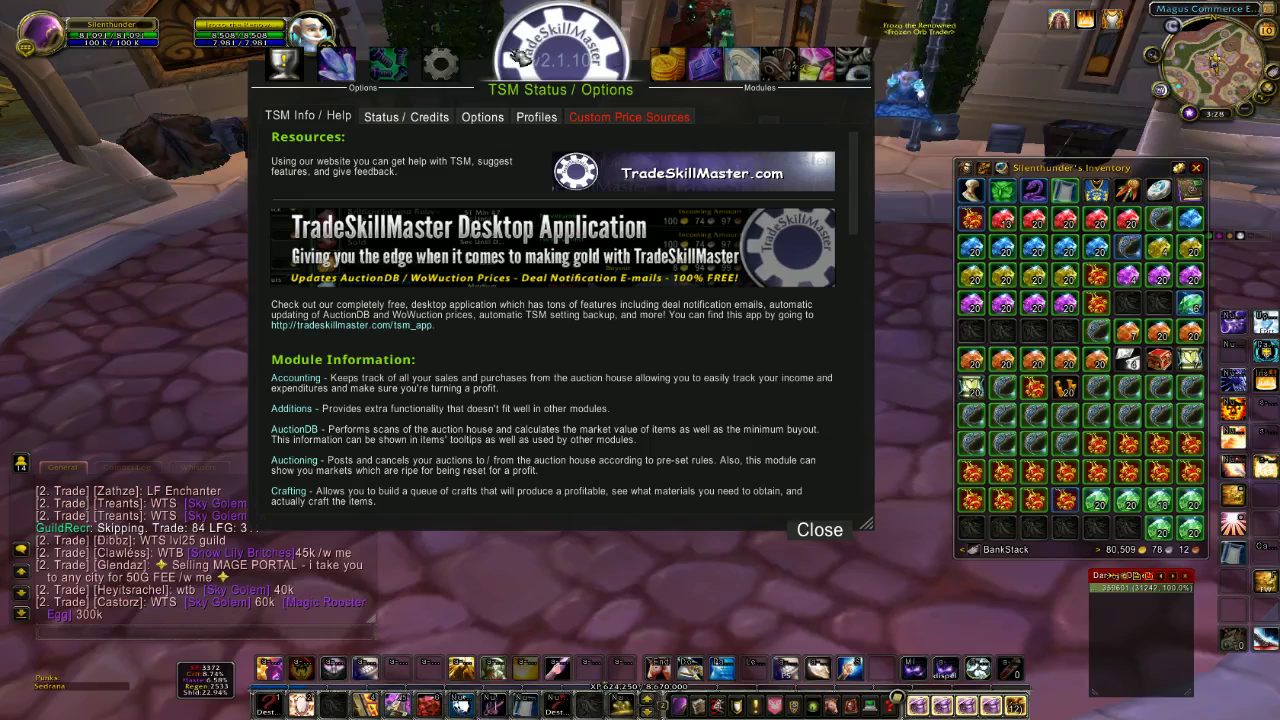
pyautogui.click(388, 66)
pyautogui.click(449, 116)
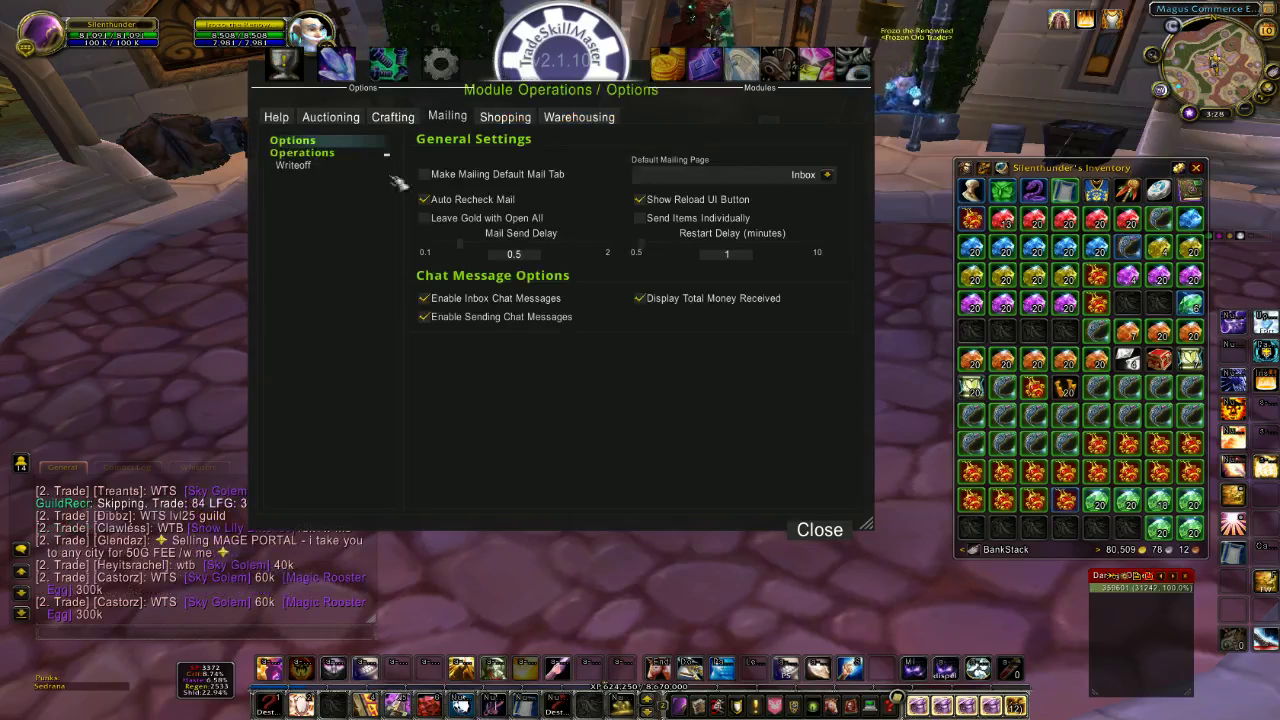
pyautogui.click(295, 165)
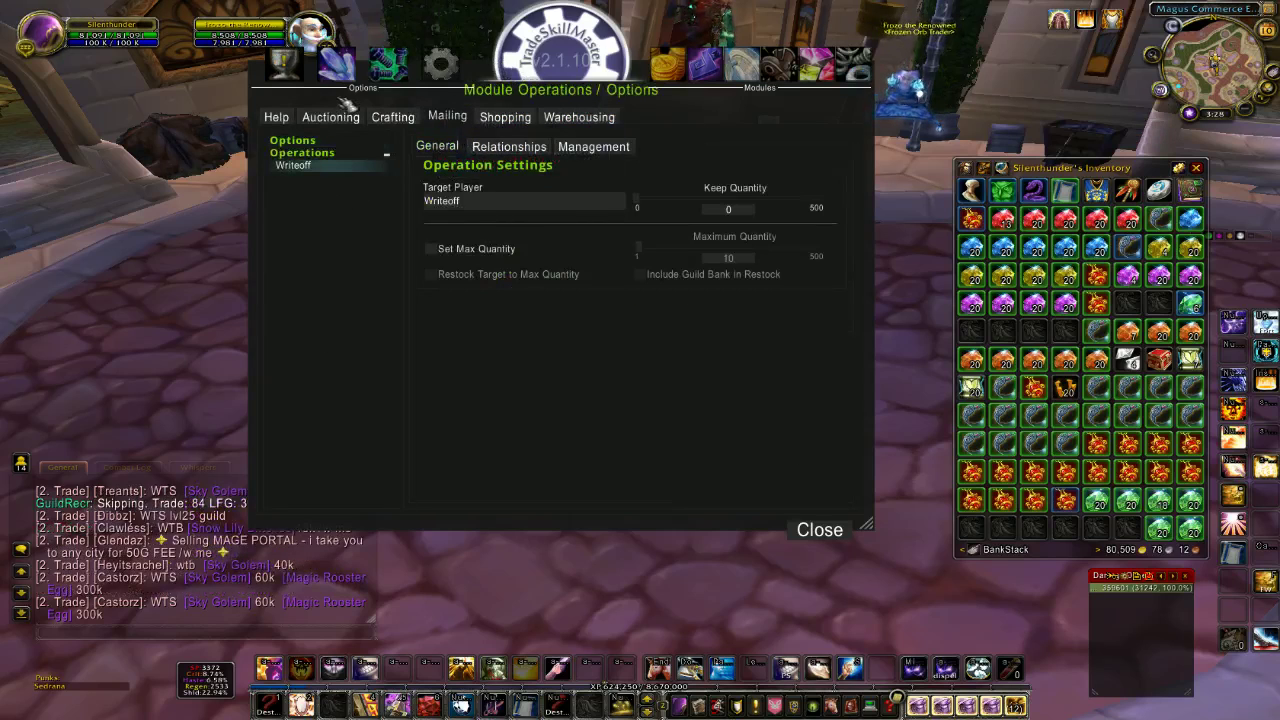
pyautogui.click(336, 62)
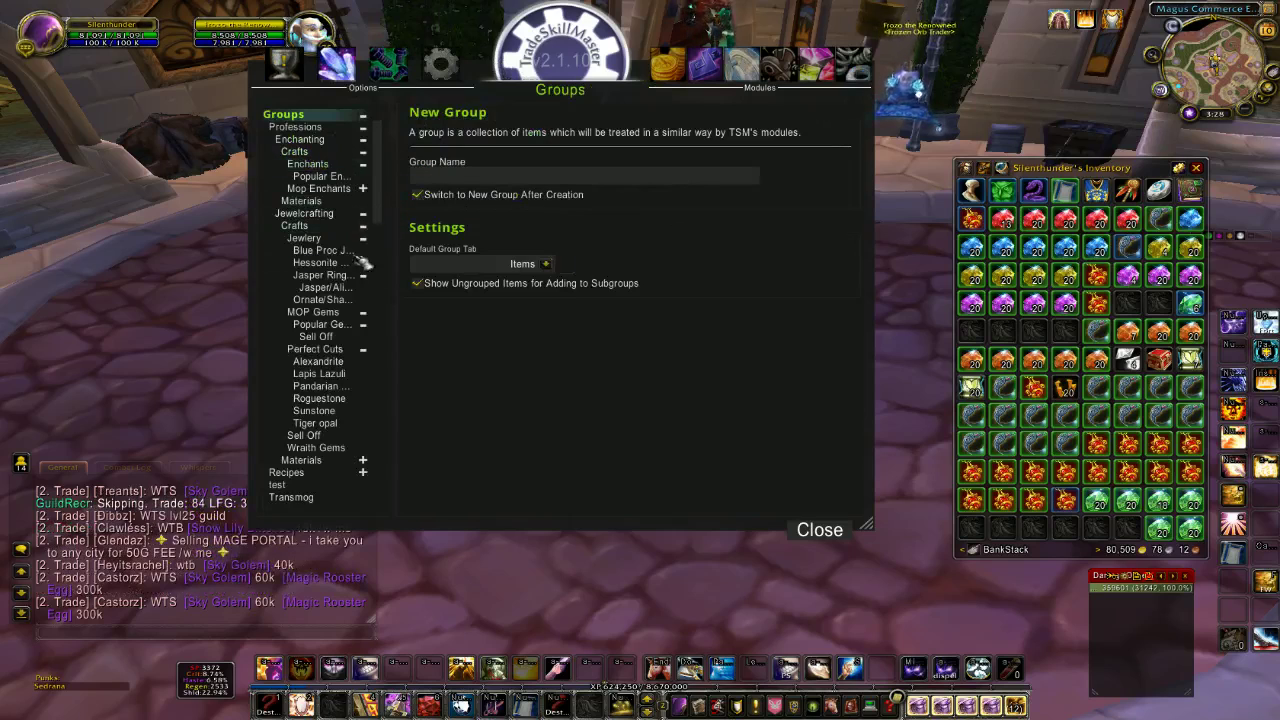
# Step: Add a 'Mail Greens' subgroup under the Ornate/Shadowfire group
pyautogui.scroll(-1, 345, 265)
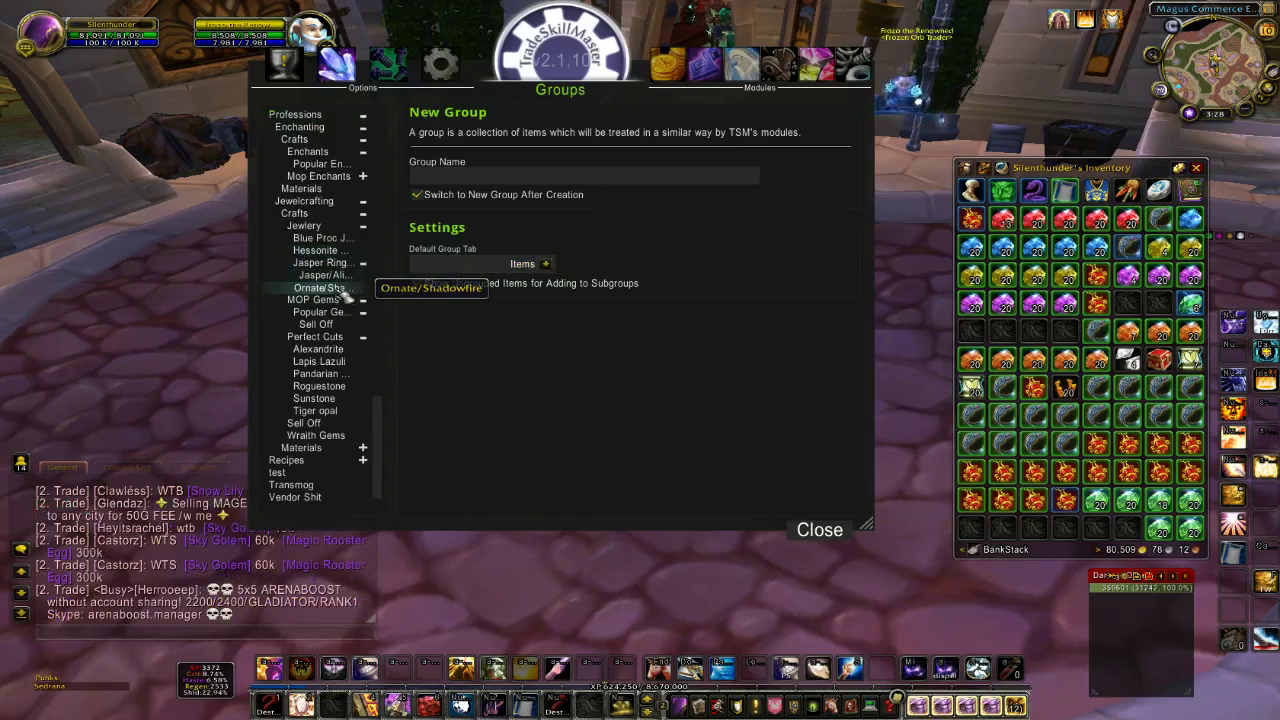
pyautogui.click(318, 288)
pyautogui.moveTo(753, 204); pyautogui.dragTo(640, 204)
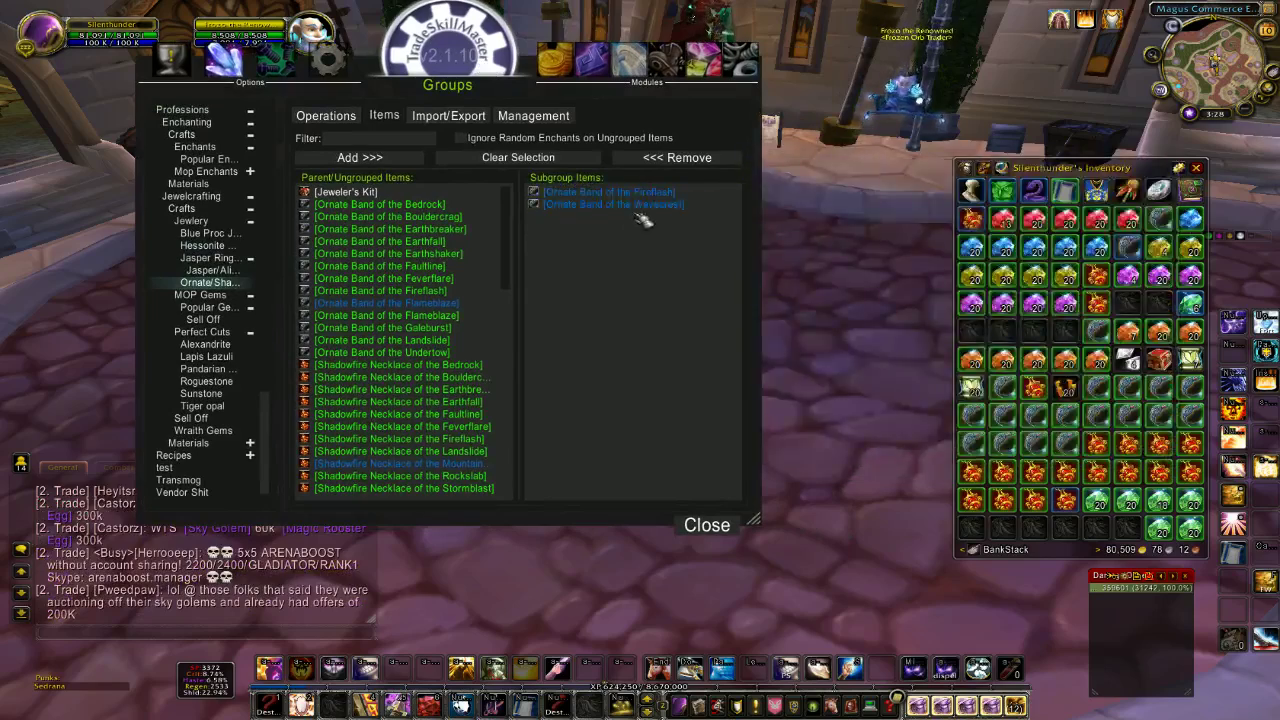
pyautogui.click(540, 118)
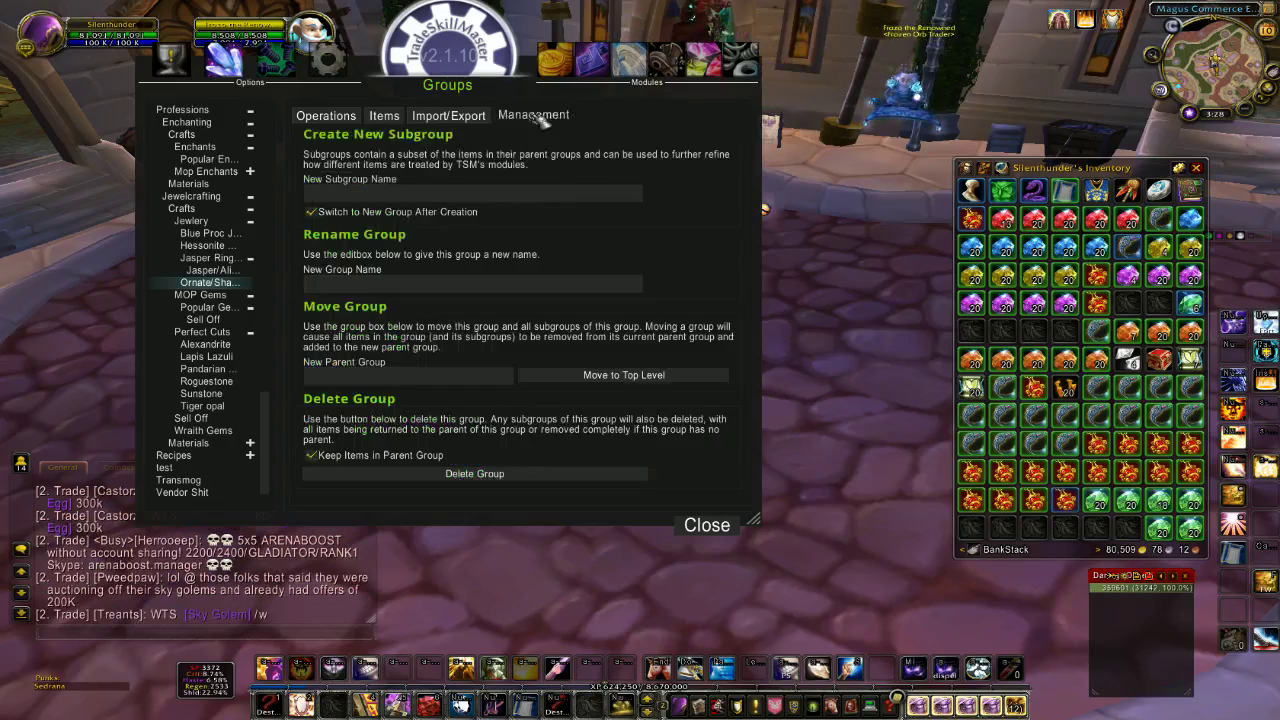
pyautogui.click(383, 196)
pyautogui.write('Mail Greens')
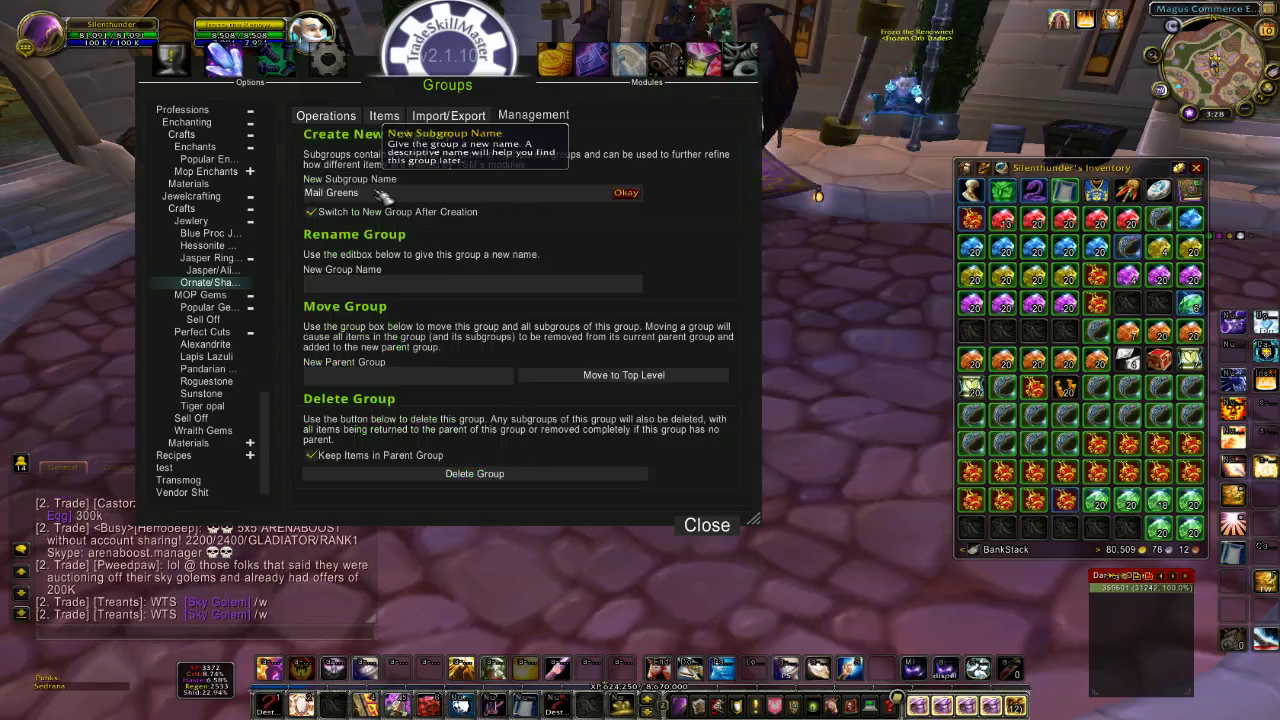
pyautogui.press('Return')
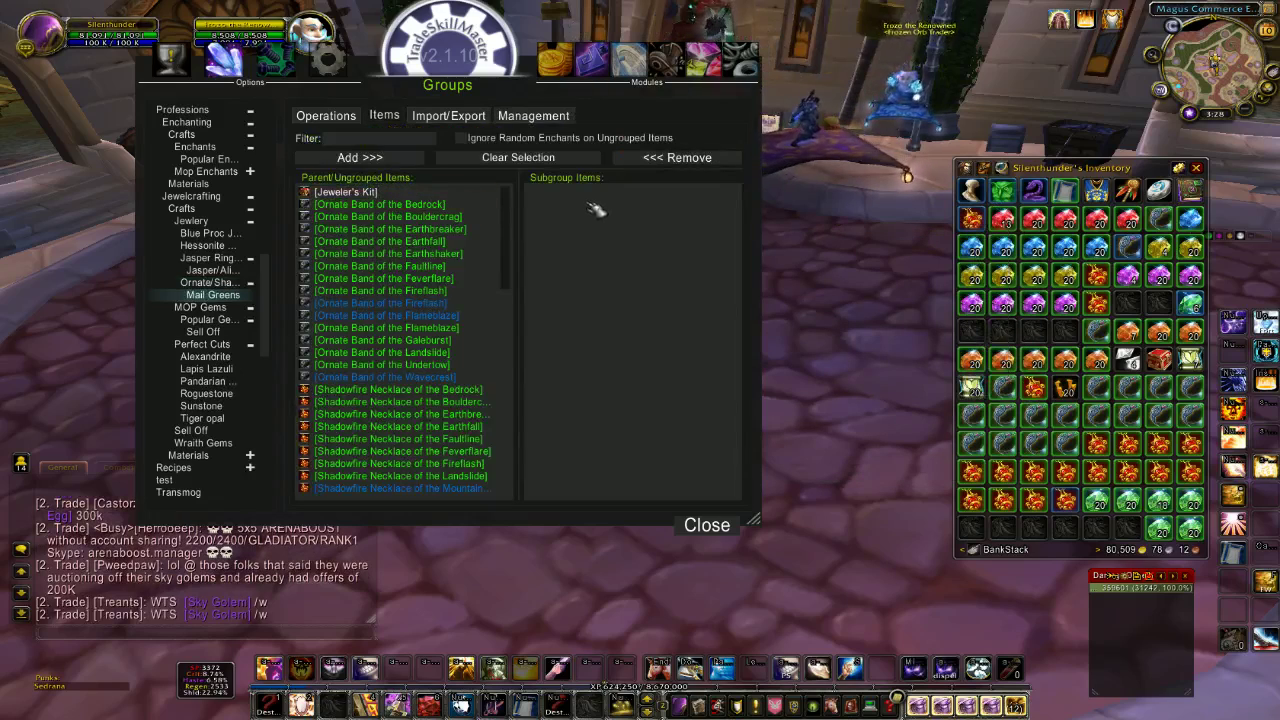
pyautogui.click(371, 204)
# Step: Select then clear the Ornate Band rows, close the bags, and shift the Groups window right
pyautogui.click(371, 216)
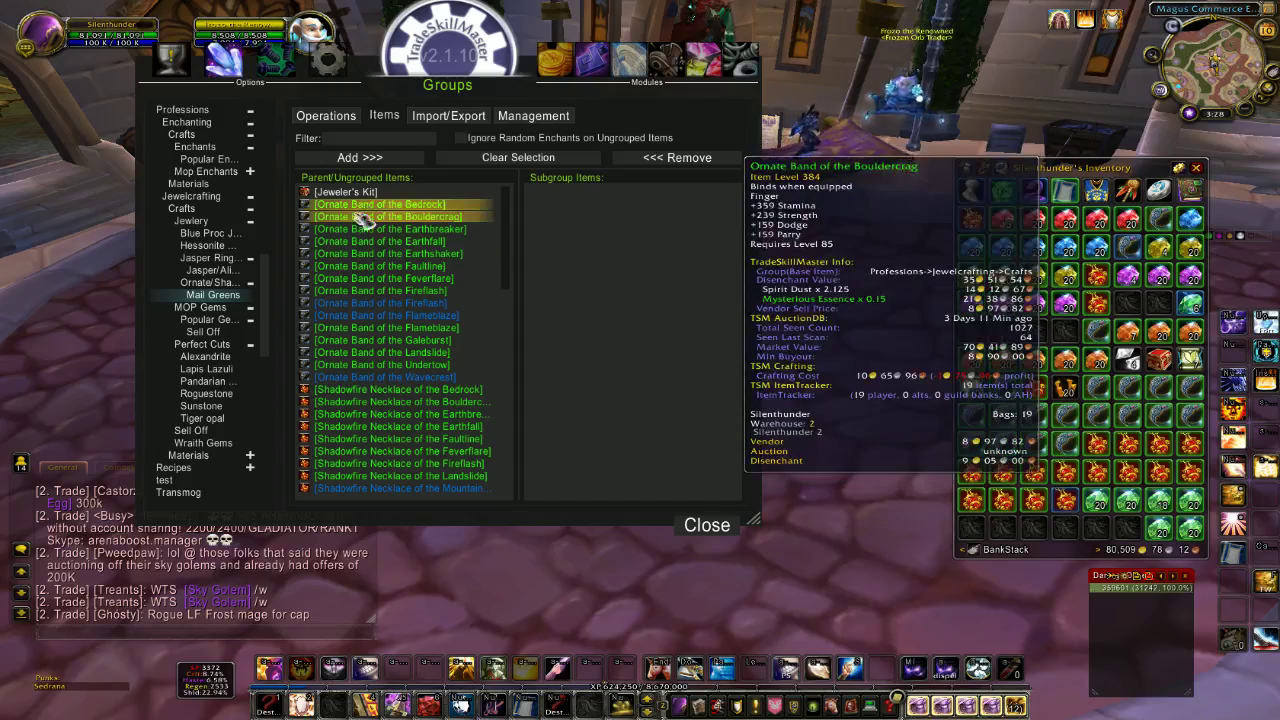
pyautogui.click(371, 229)
pyautogui.click(370, 242)
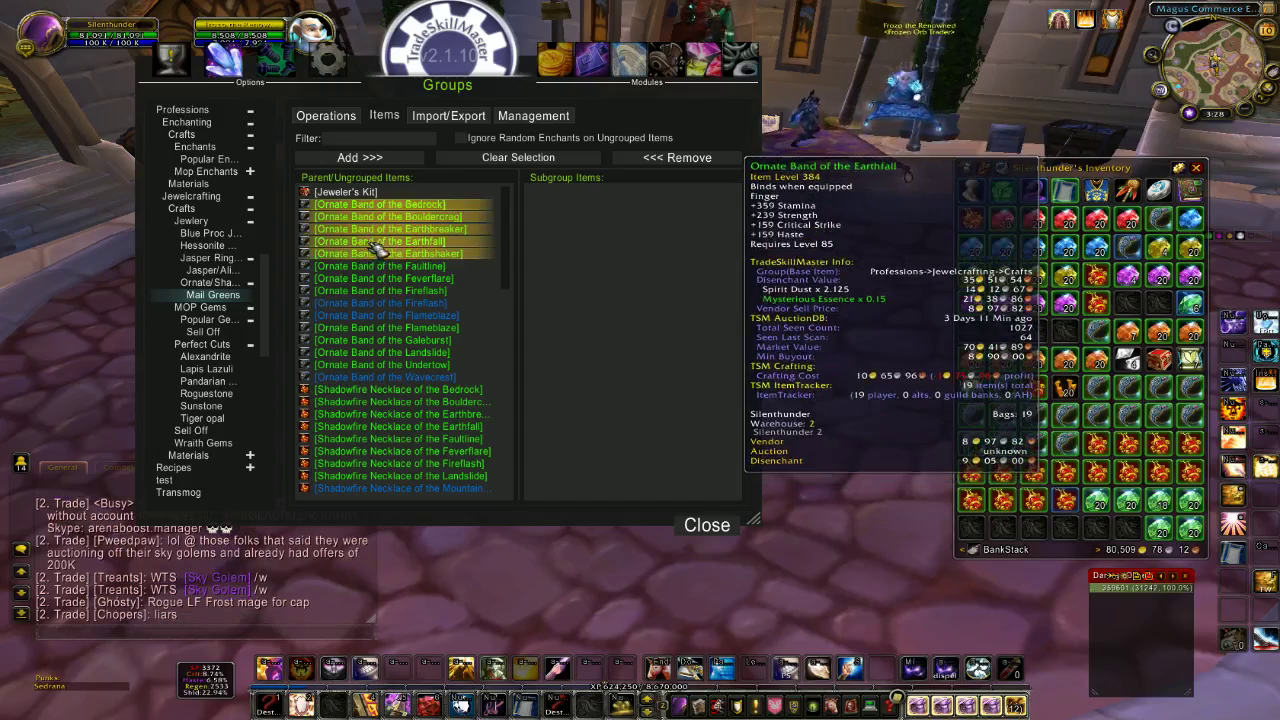
pyautogui.click(429, 198)
pyautogui.moveTo(455, 55); pyautogui.dragTo(738, 55)
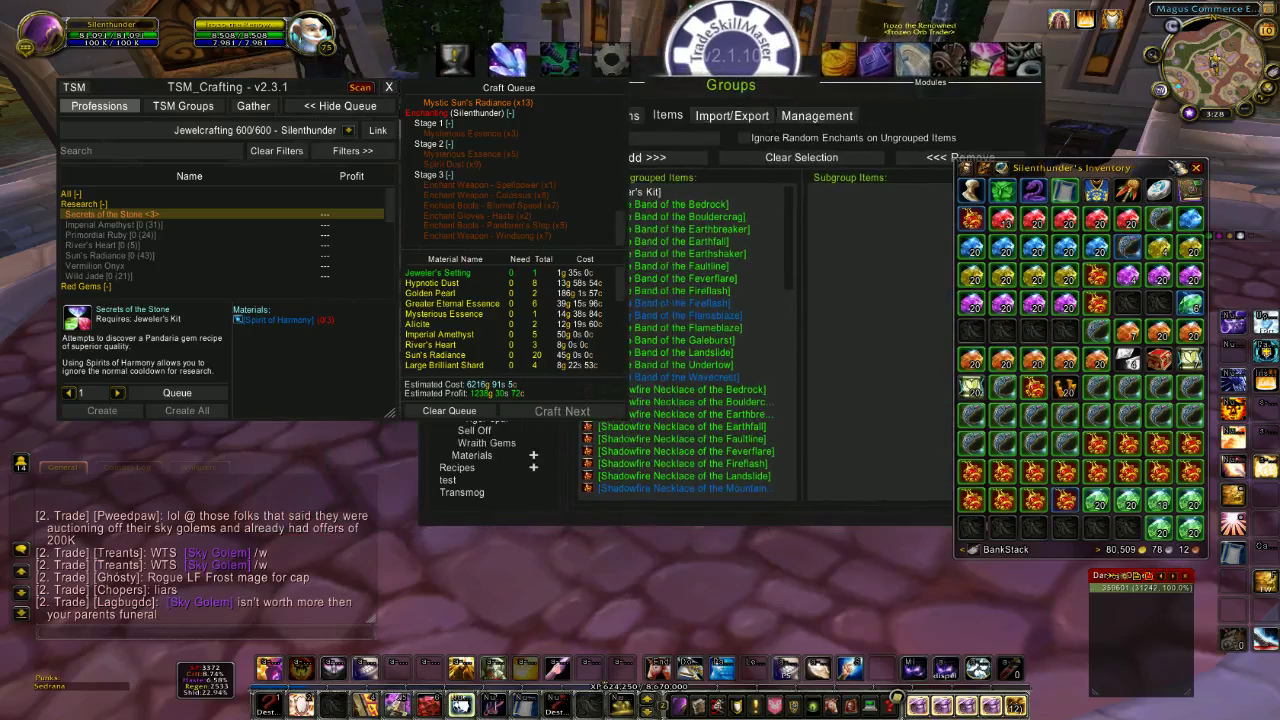
pyautogui.click(1196, 167)
pyautogui.moveTo(790, 63); pyautogui.dragTo(977, 57)
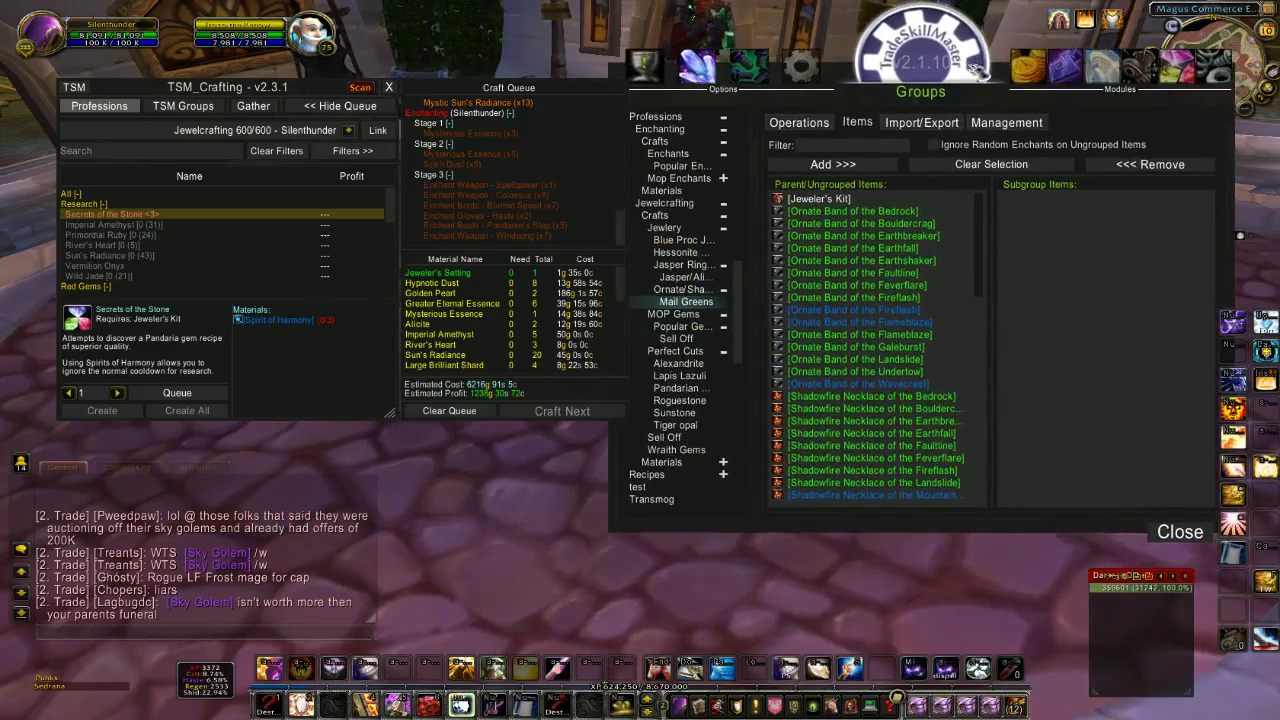
# Step: Import Ornate Band into Mail Greens by linking it from TSM_Crafting into Import String
pyautogui.click(920, 110)
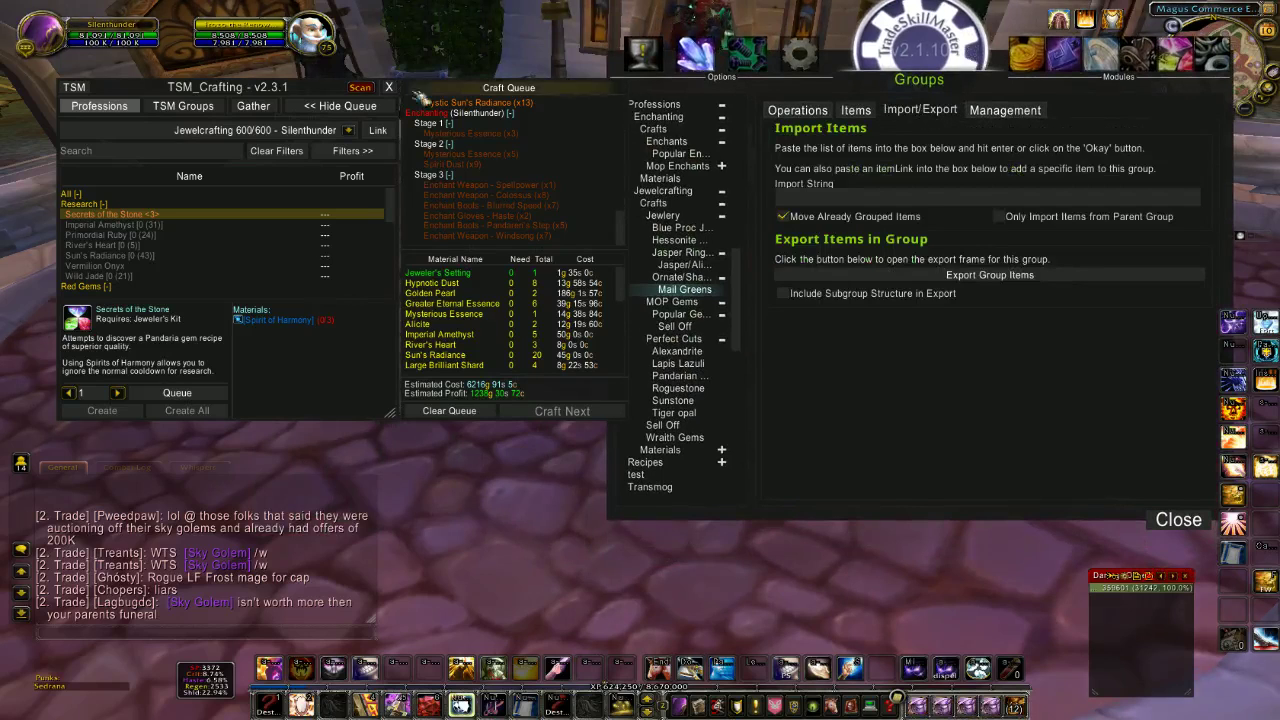
pyautogui.moveTo(185, 138); pyautogui.dragTo(152, 141)
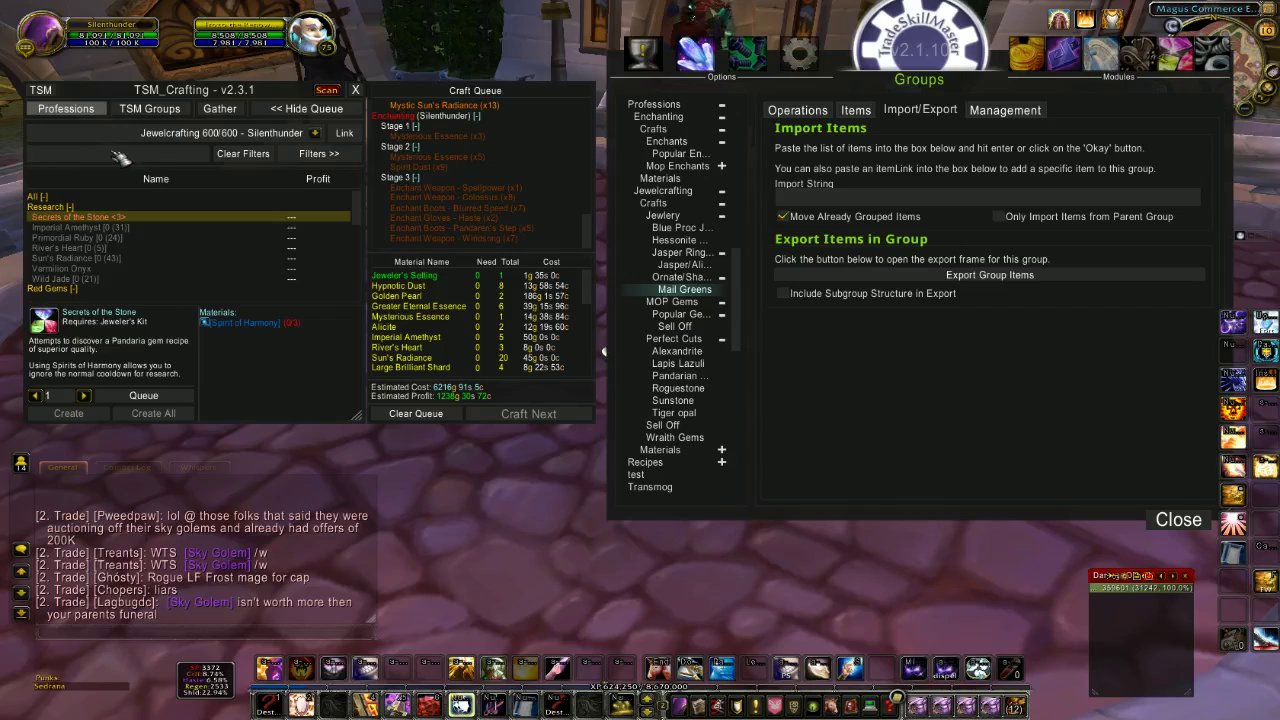
pyautogui.write('ornate ban')
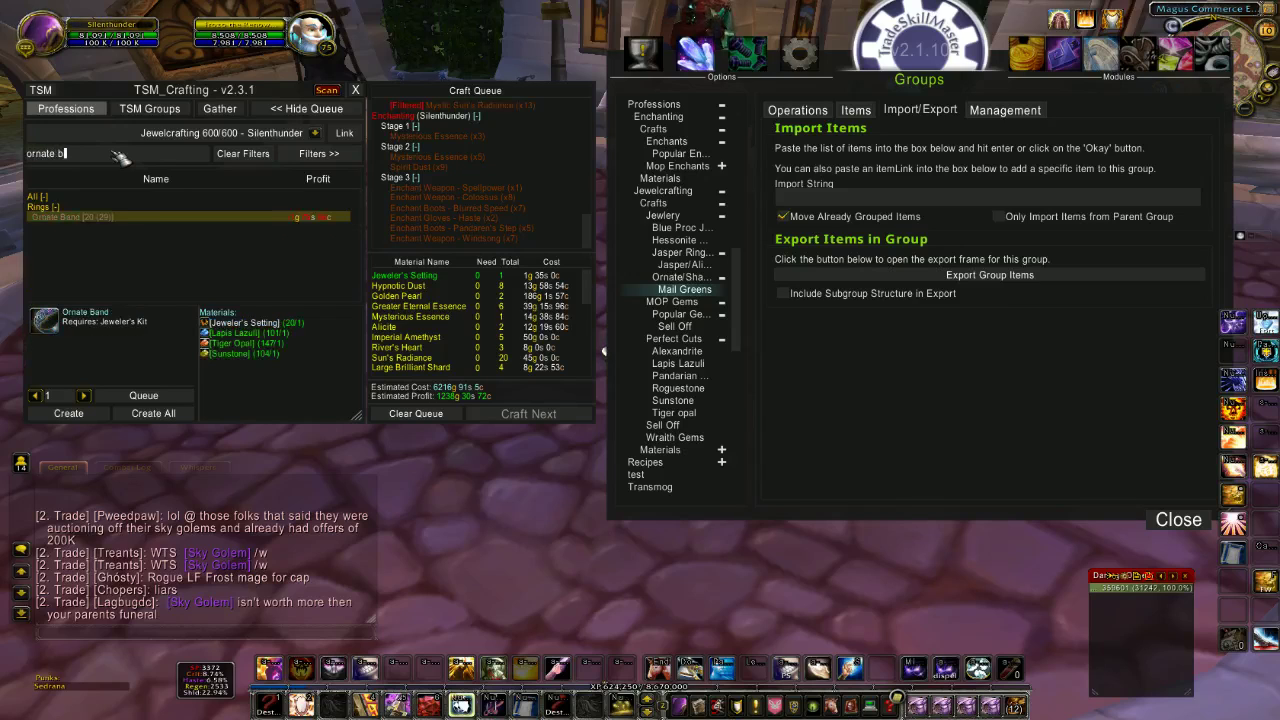
pyautogui.moveTo(48, 335)
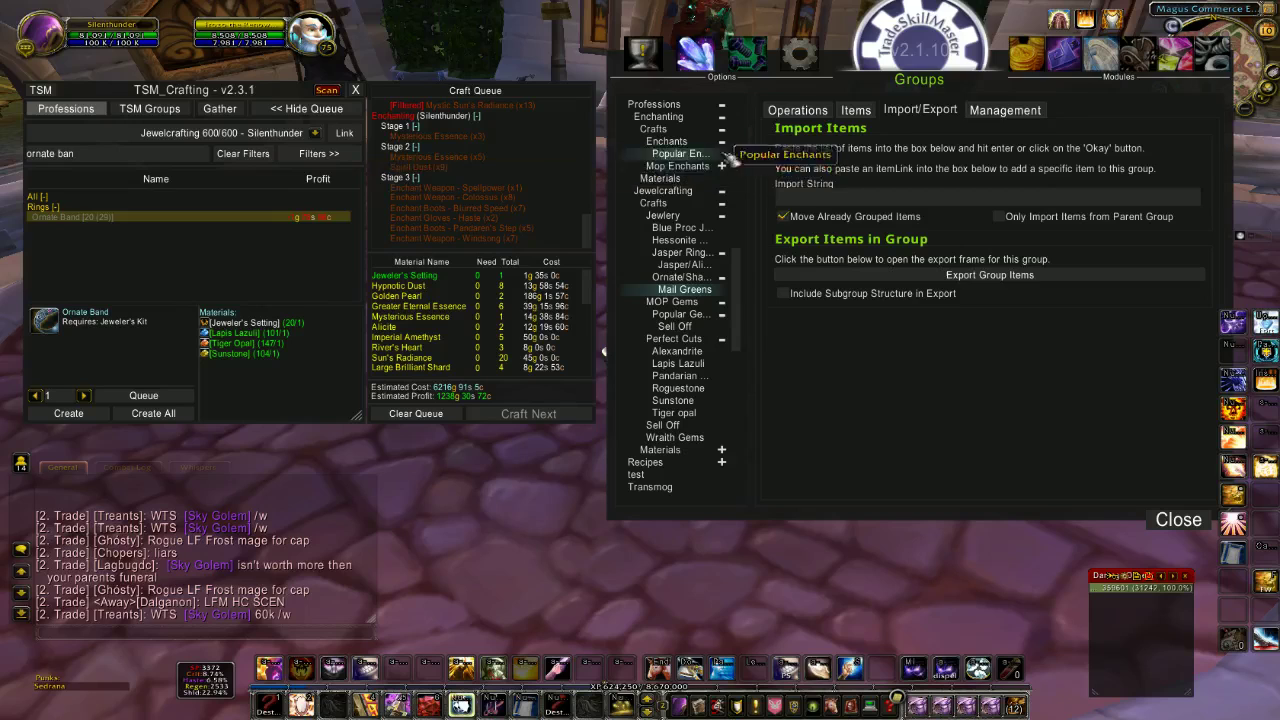
pyautogui.click(815, 198)
pyautogui.keyDown('shift'); pyautogui.click(44, 320); pyautogui.keyUp('shift')
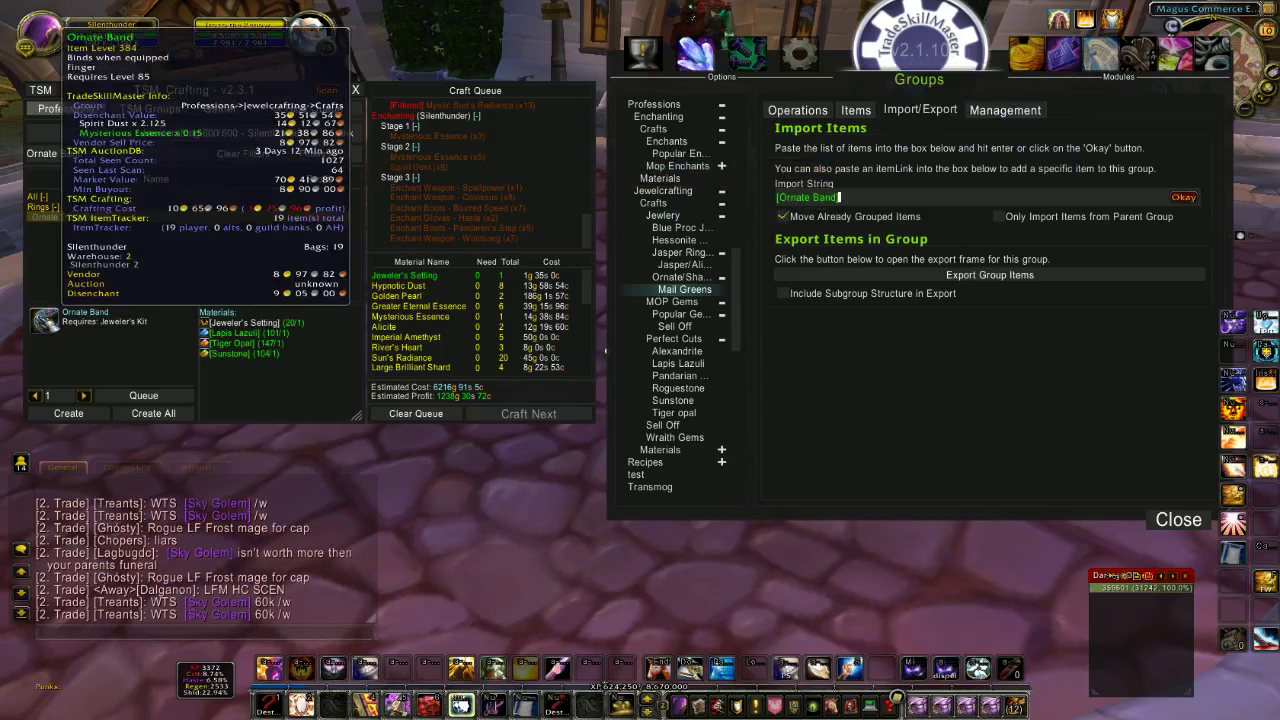
pyautogui.click(1184, 199)
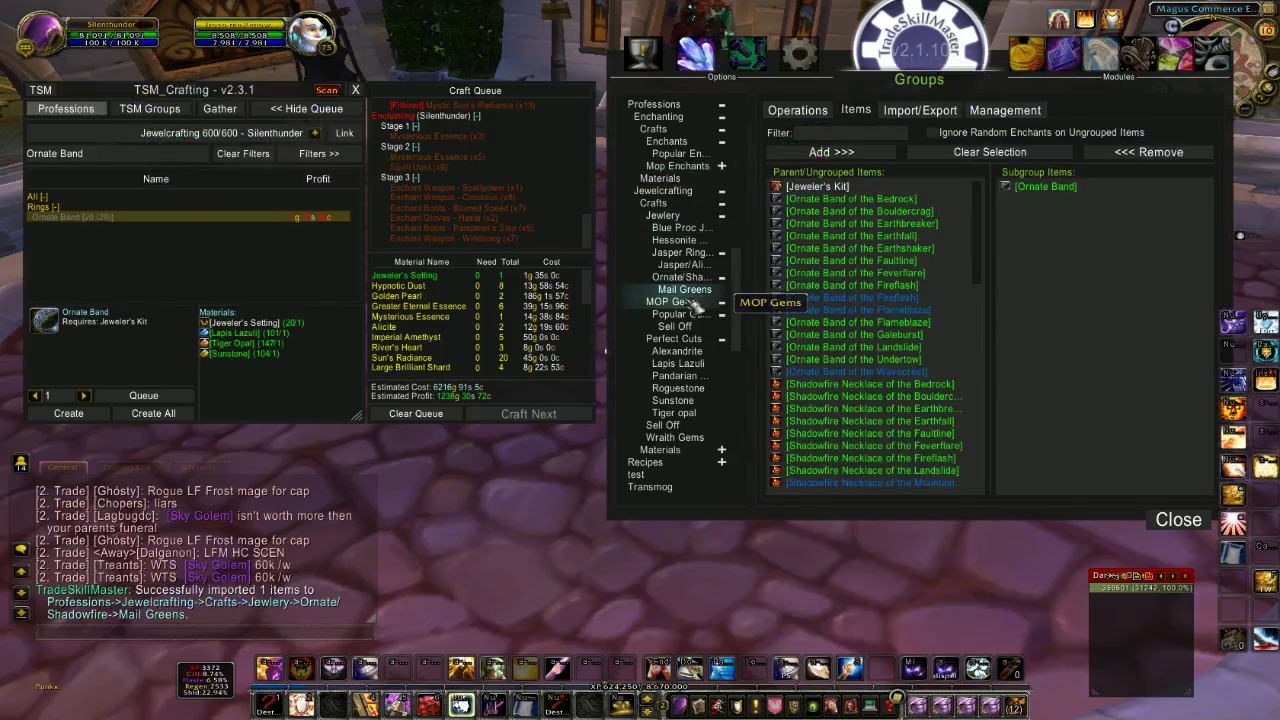
# Step: Close TSM_Crafting and override Mail Greens' Auctioning operation with <No Operation>
pyautogui.click(356, 90)
pyautogui.moveTo(919, 79); pyautogui.dragTo(419, 98)
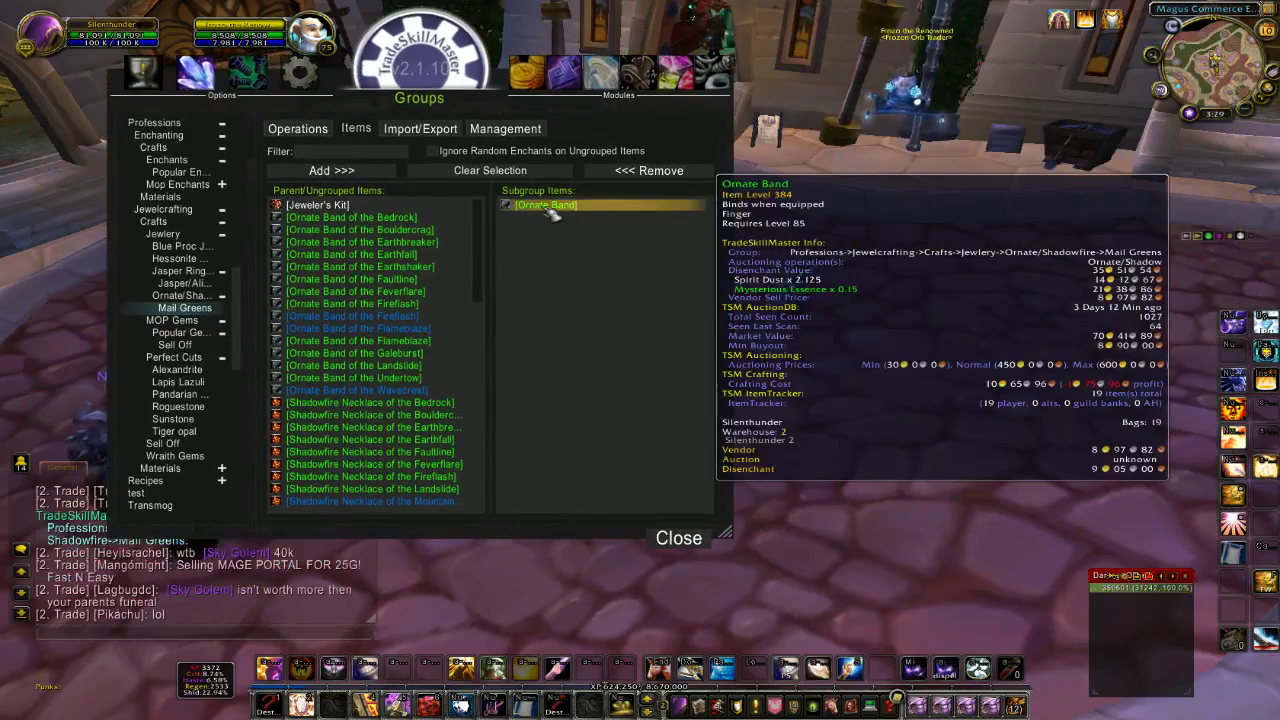
pyautogui.click(297, 128)
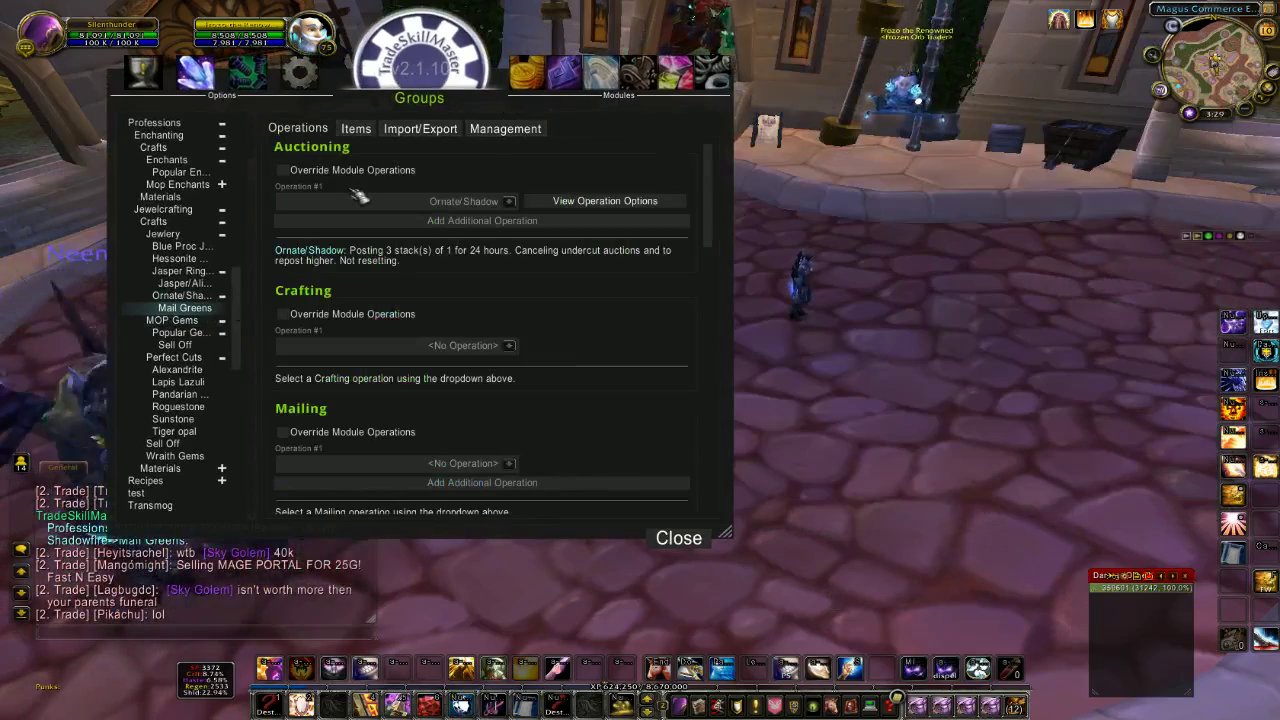
pyautogui.click(284, 171)
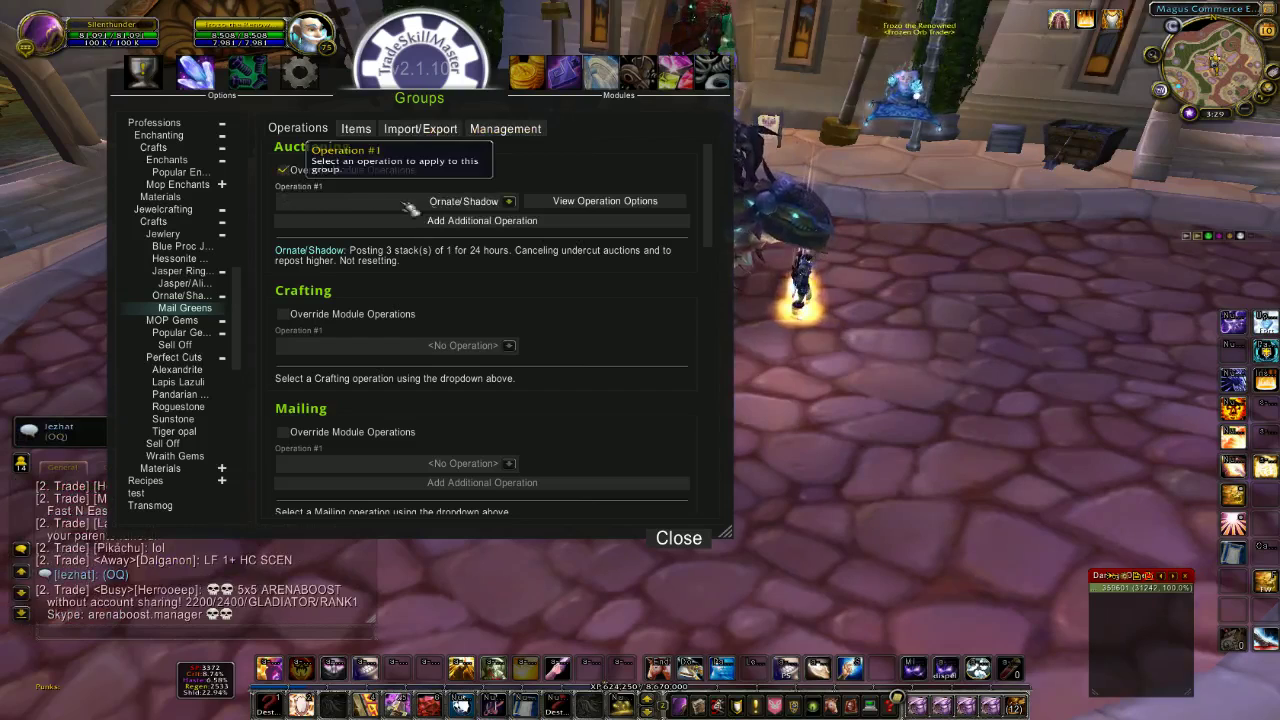
pyautogui.click(509, 201)
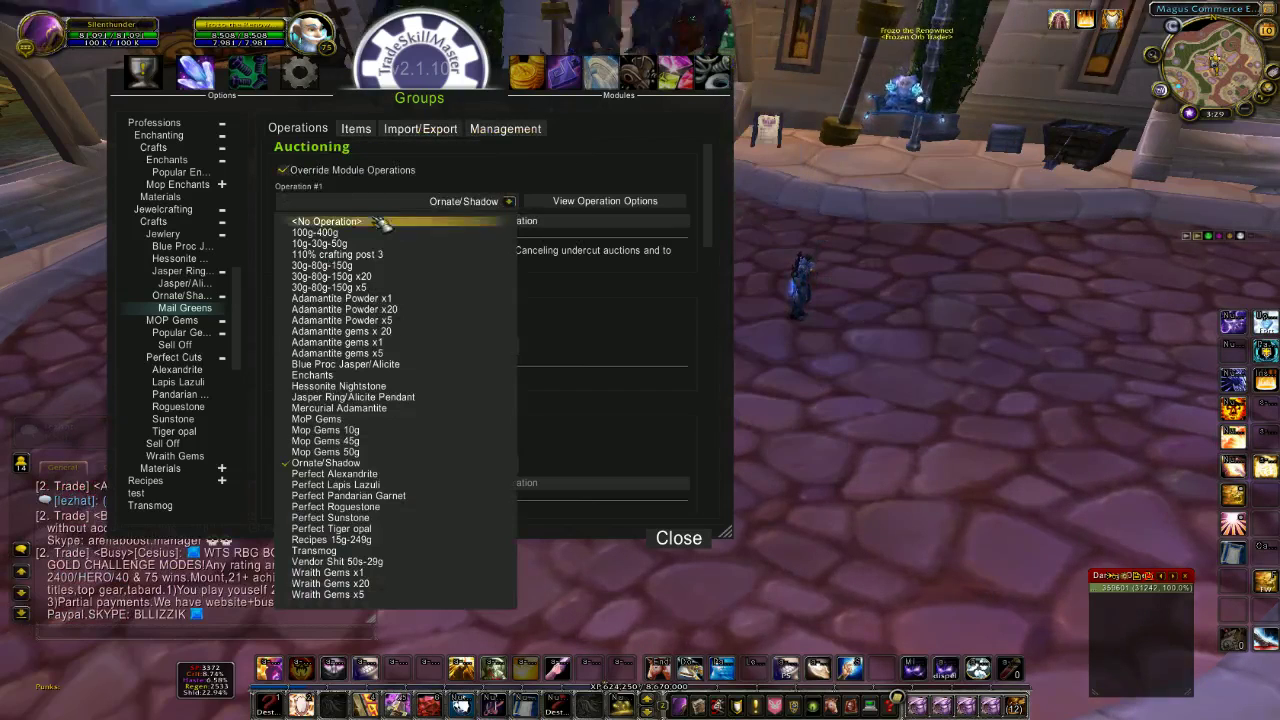
pyautogui.click(330, 221)
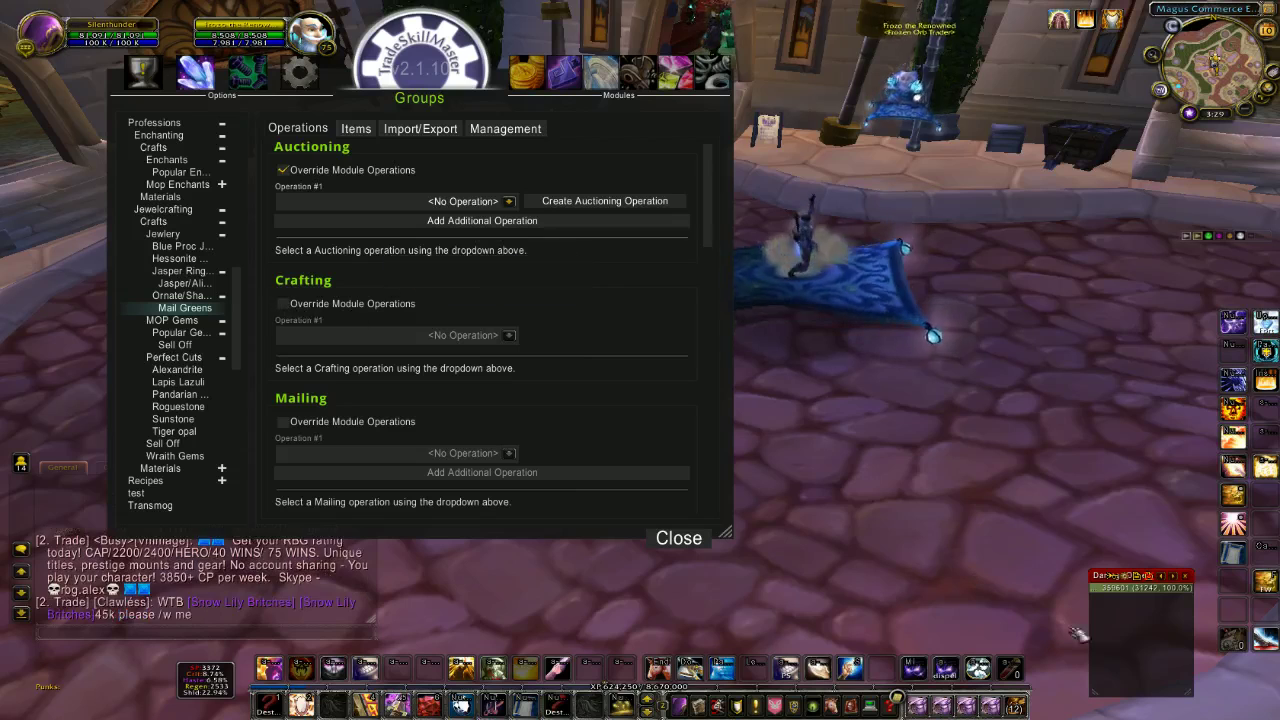
# Step: Override Crafting for Mail Greens and leave it at <No Operation>
pyautogui.click(1015, 706)
pyautogui.click(1015, 706)
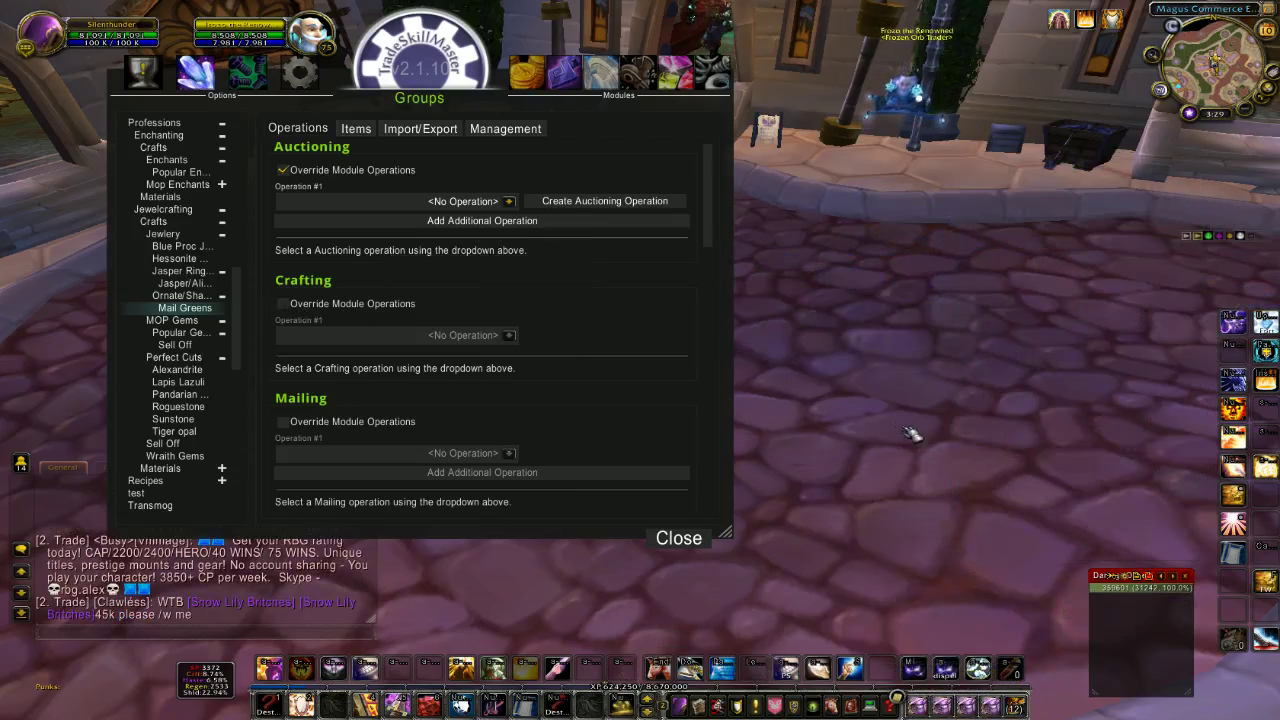
pyautogui.click(284, 306)
pyautogui.click(509, 335)
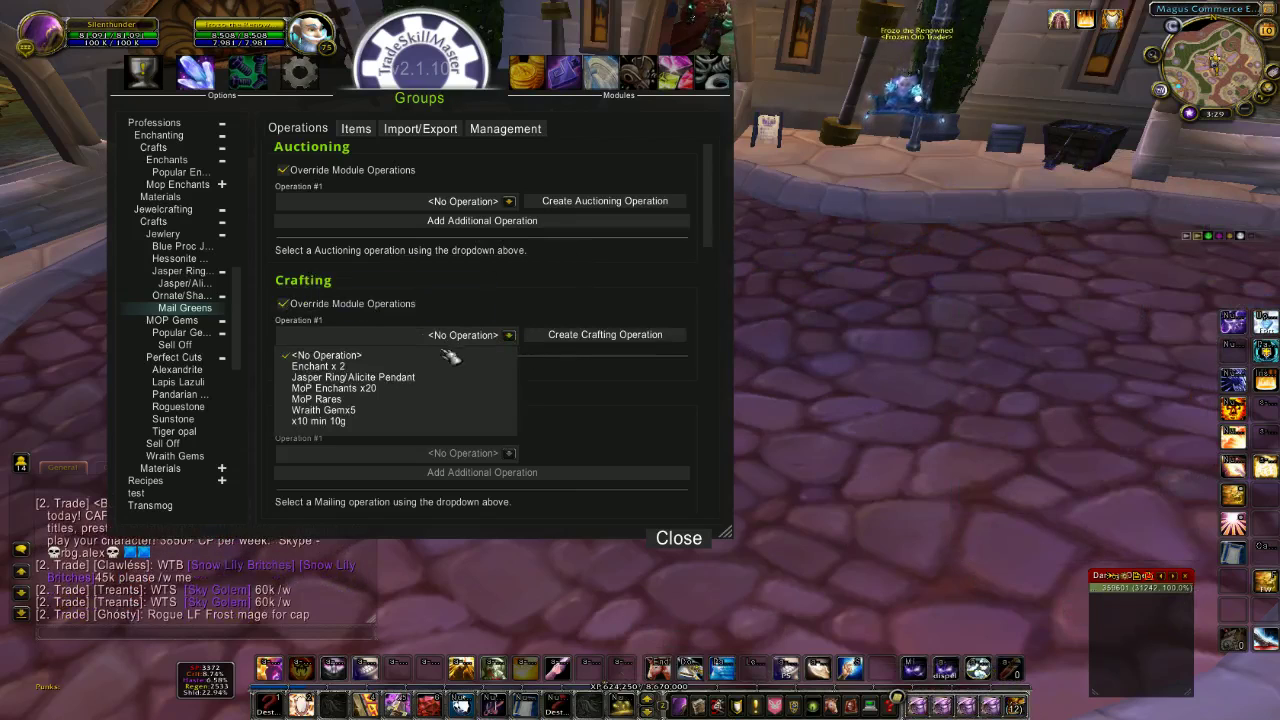
pyautogui.click(371, 357)
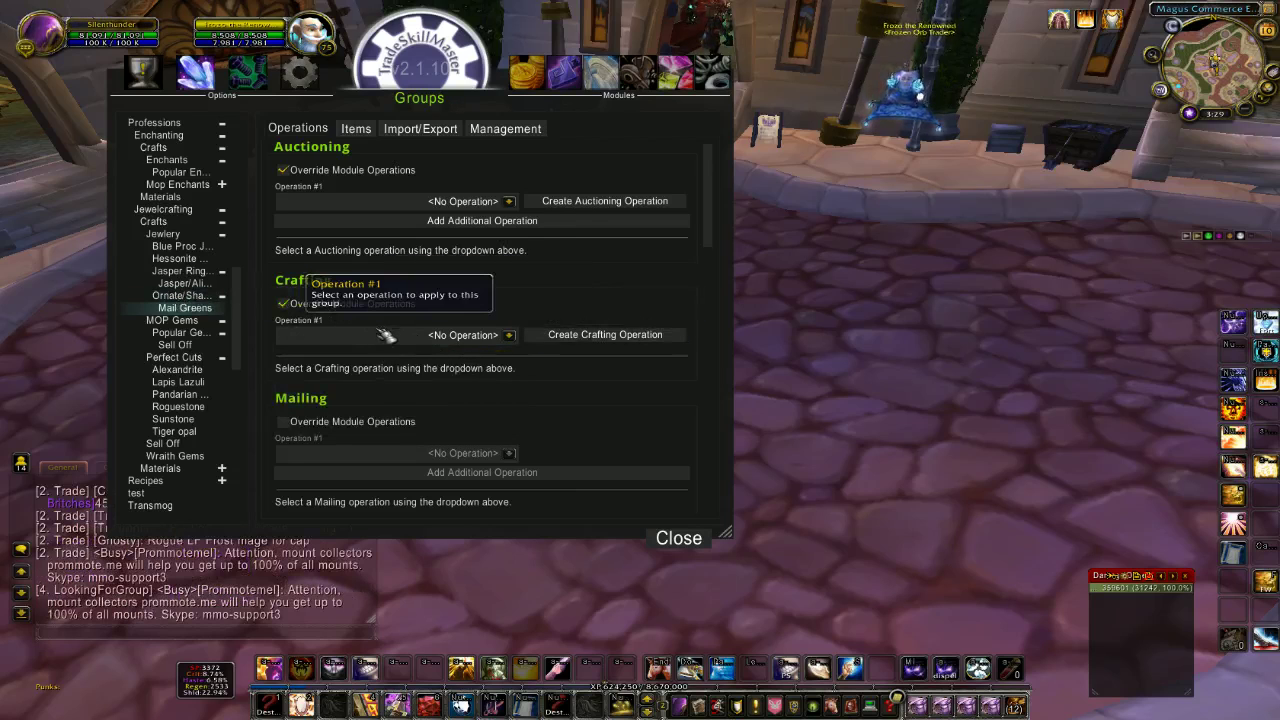
# Step: Override Mailing for Mail Greens and assign the Writeoff operation
pyautogui.scroll(-3, 388, 342)
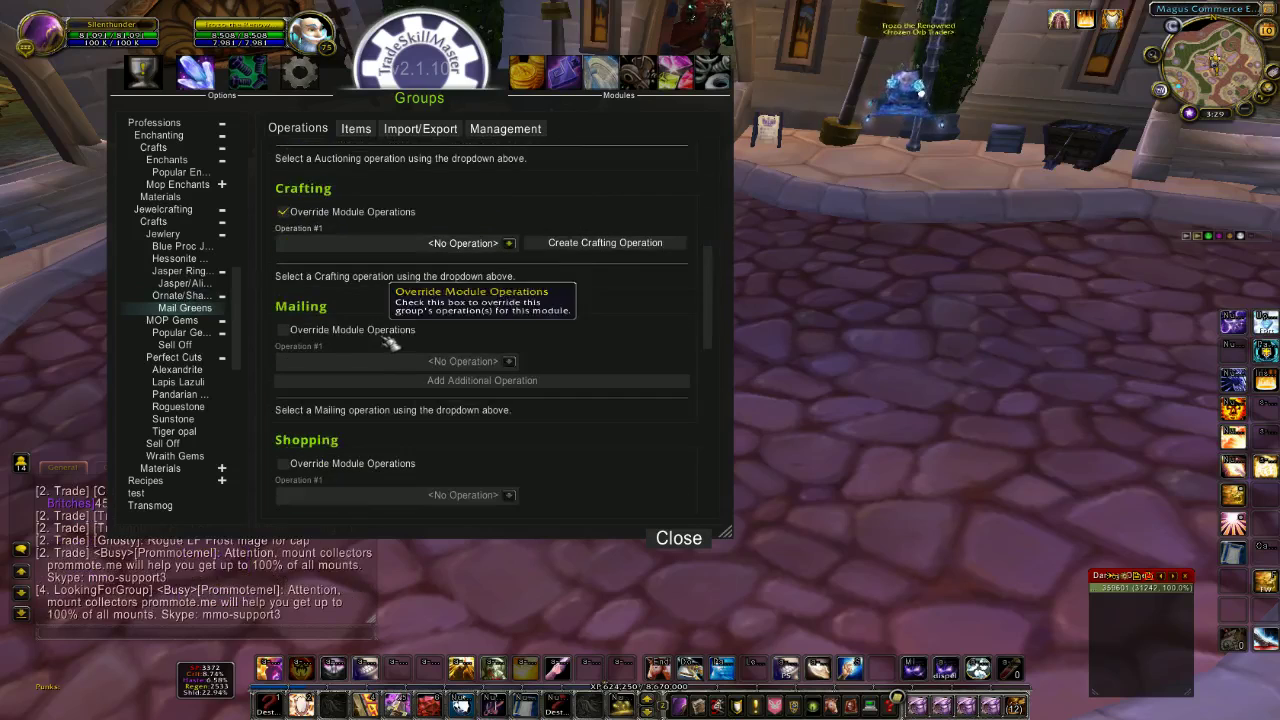
pyautogui.click(288, 333)
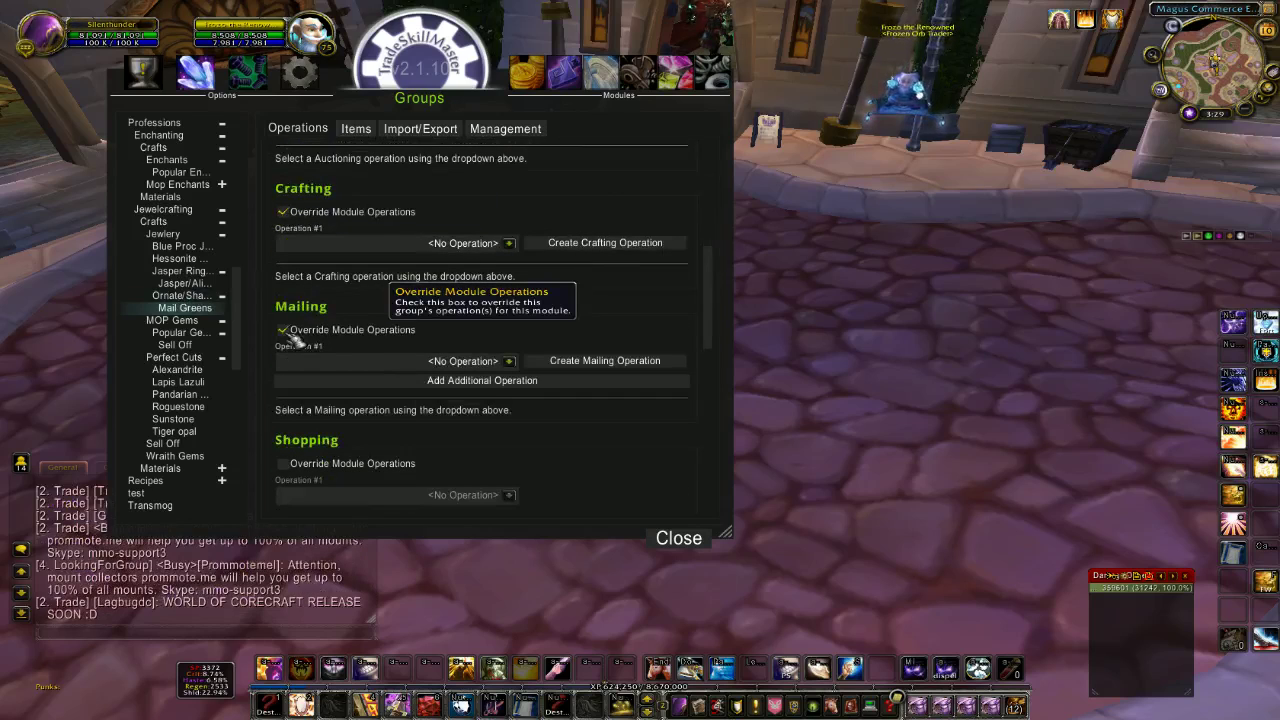
pyautogui.click(509, 361)
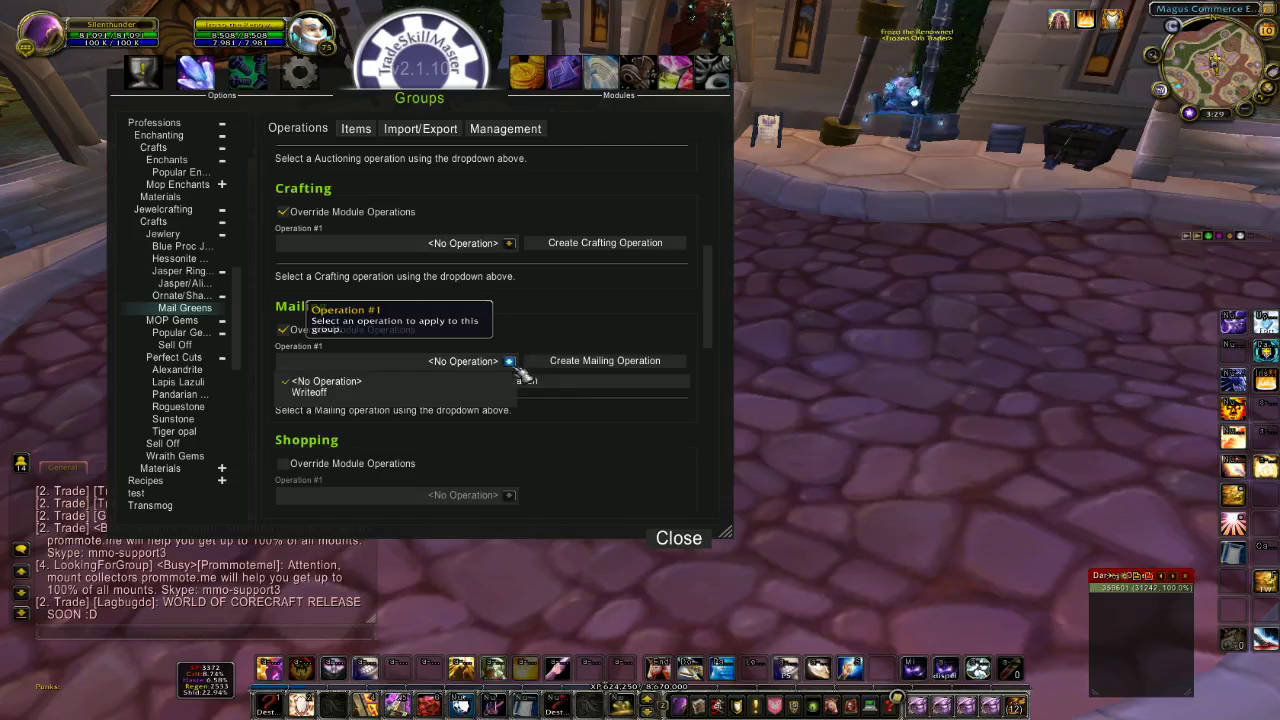
pyautogui.click(322, 393)
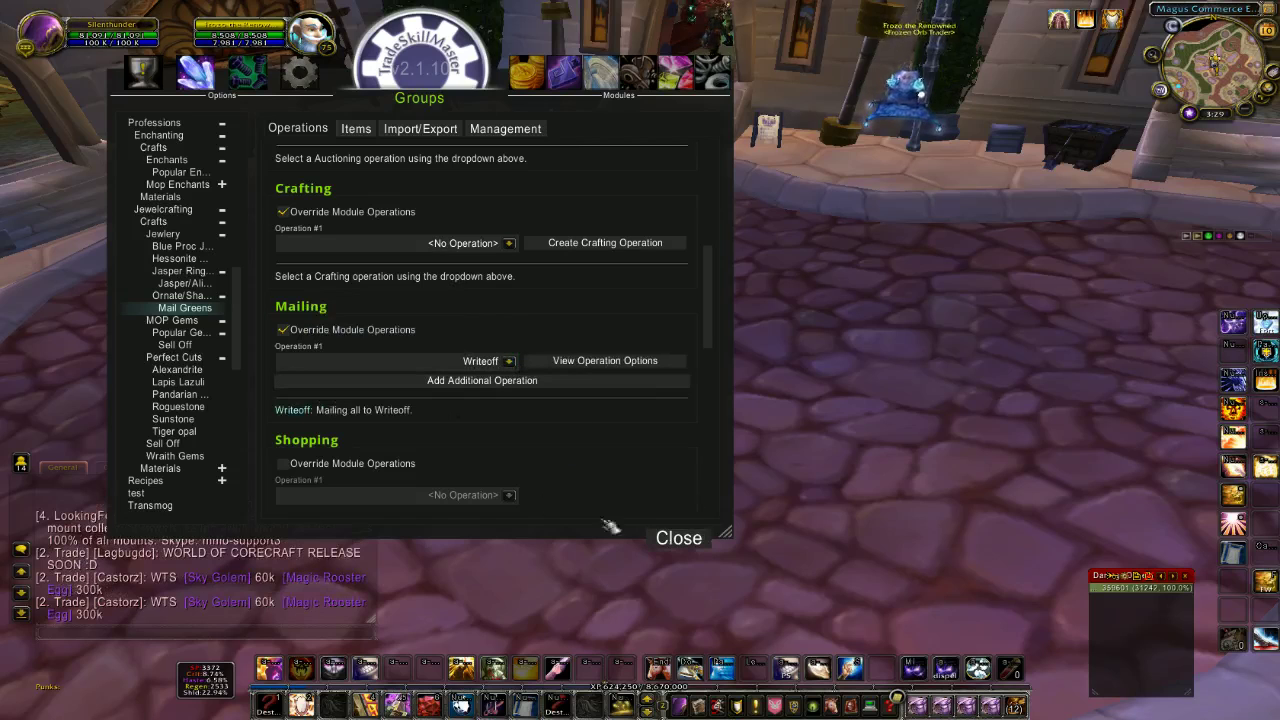
pyautogui.scroll(-2, 491, 449)
# Step: Close TradeSkillMaster, open the bags, and walk the character to the mailbox to open it
pyautogui.click(679, 540)
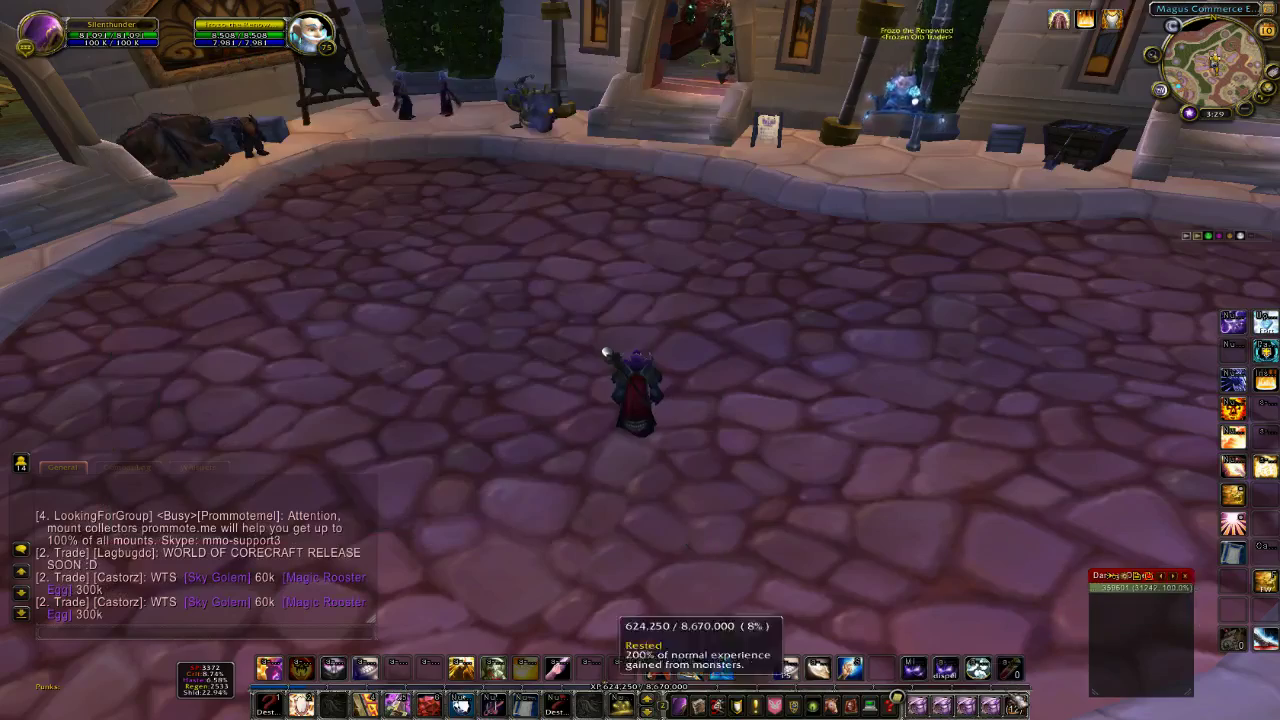
pyautogui.press('b')
pyautogui.moveTo(690, 543); pyautogui.dragTo(600, 538)
pyautogui.moveTo(628, 358); pyautogui.dragTo(621, 357)
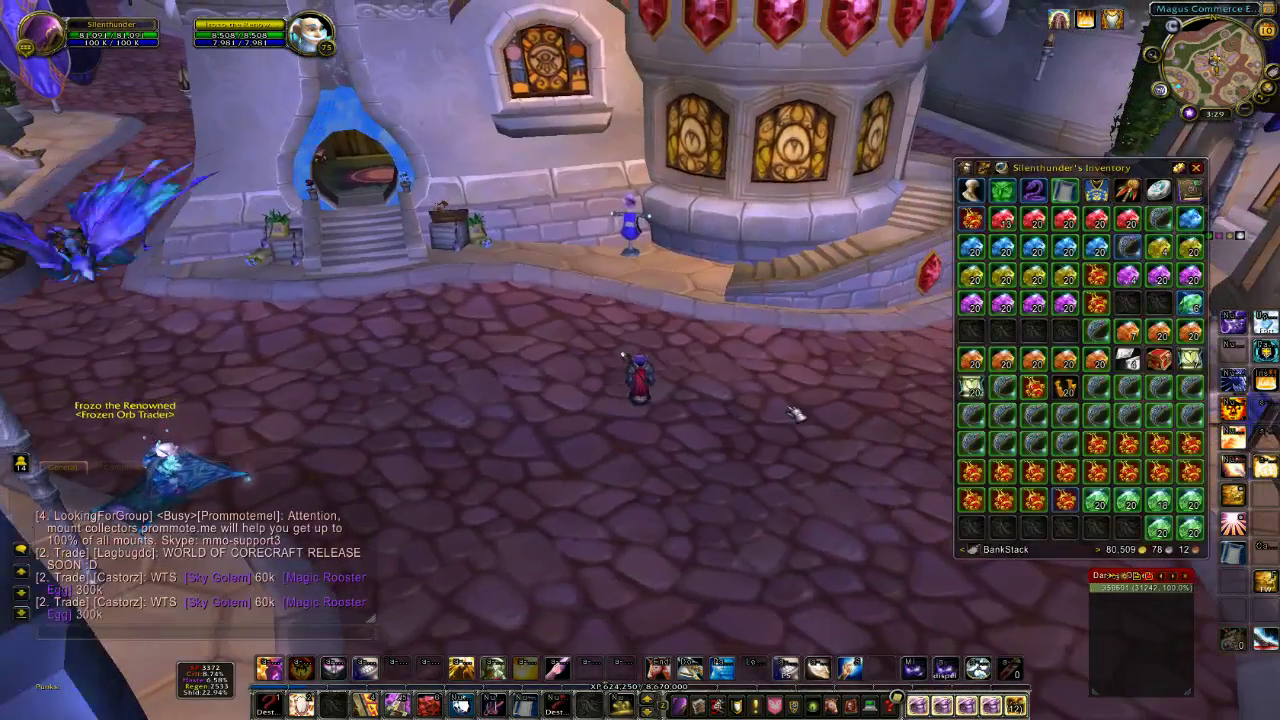
pyautogui.press('w')
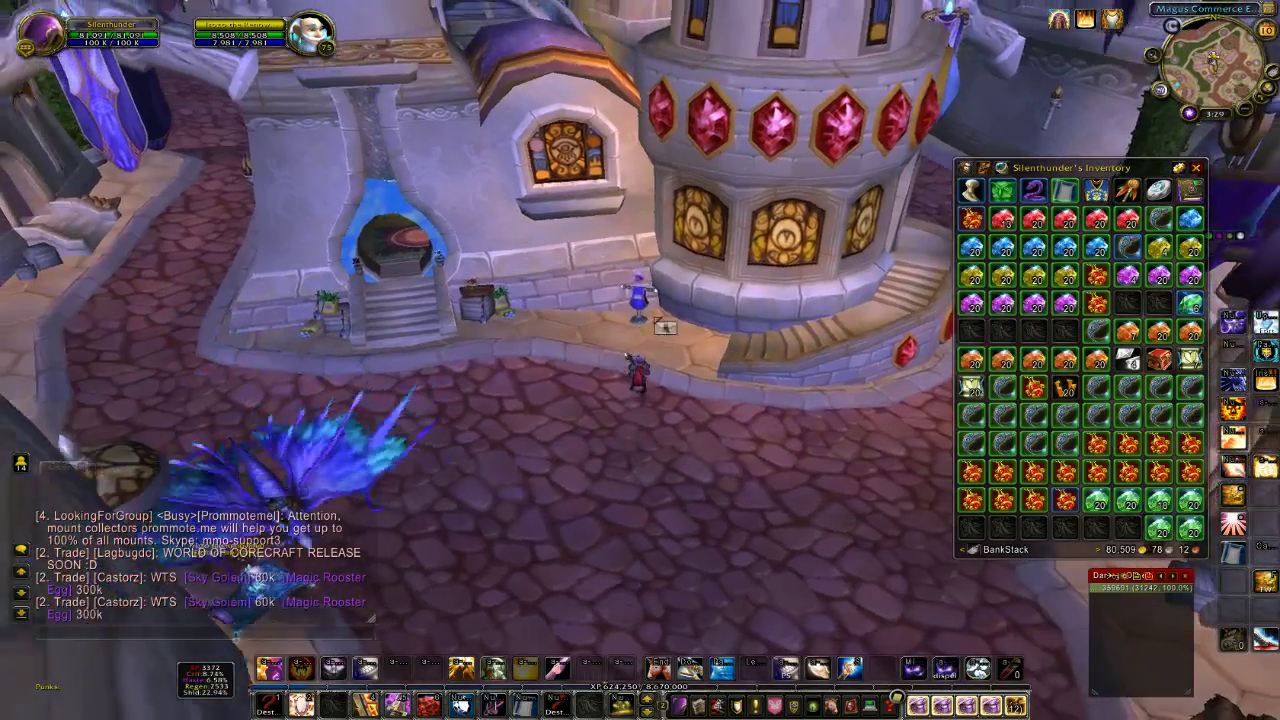
pyautogui.rightClick(655, 339)
pyautogui.moveTo(655, 339); pyautogui.dragTo(630, 341)
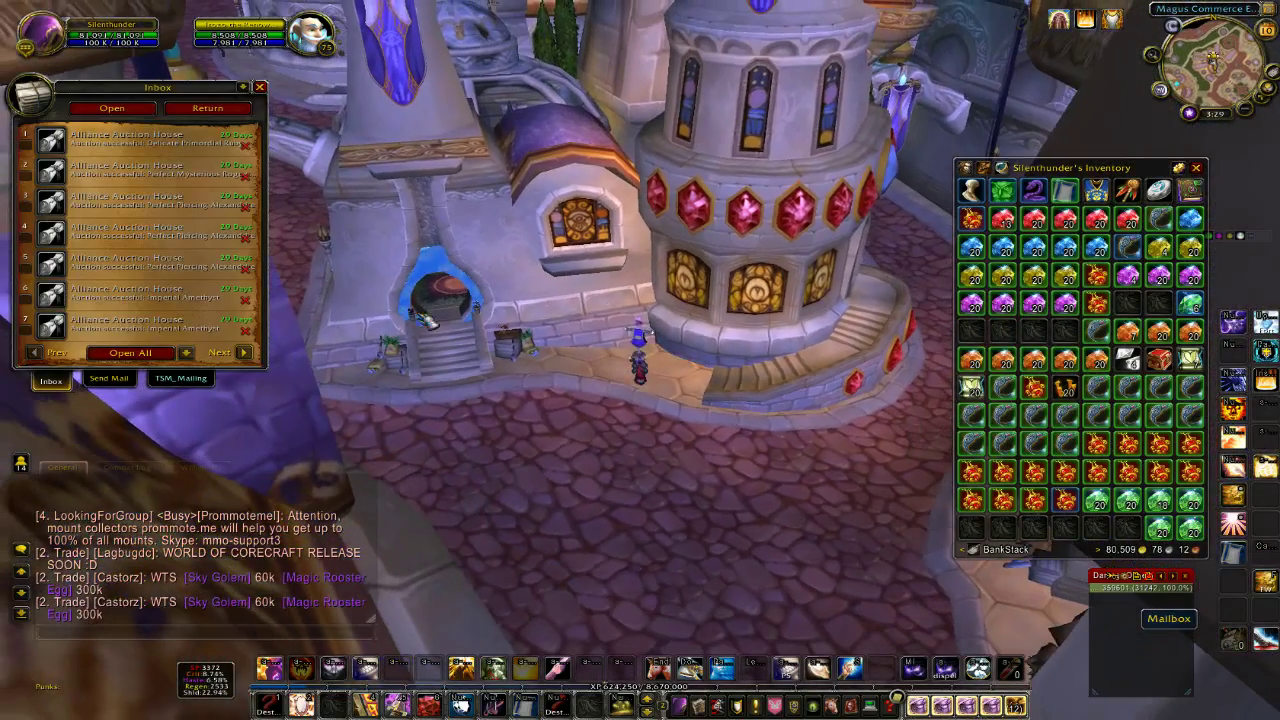
# Step: Send the selected TSM groups from the mailbox's TSM_Mailing TSM Groups page
pyautogui.click(183, 381)
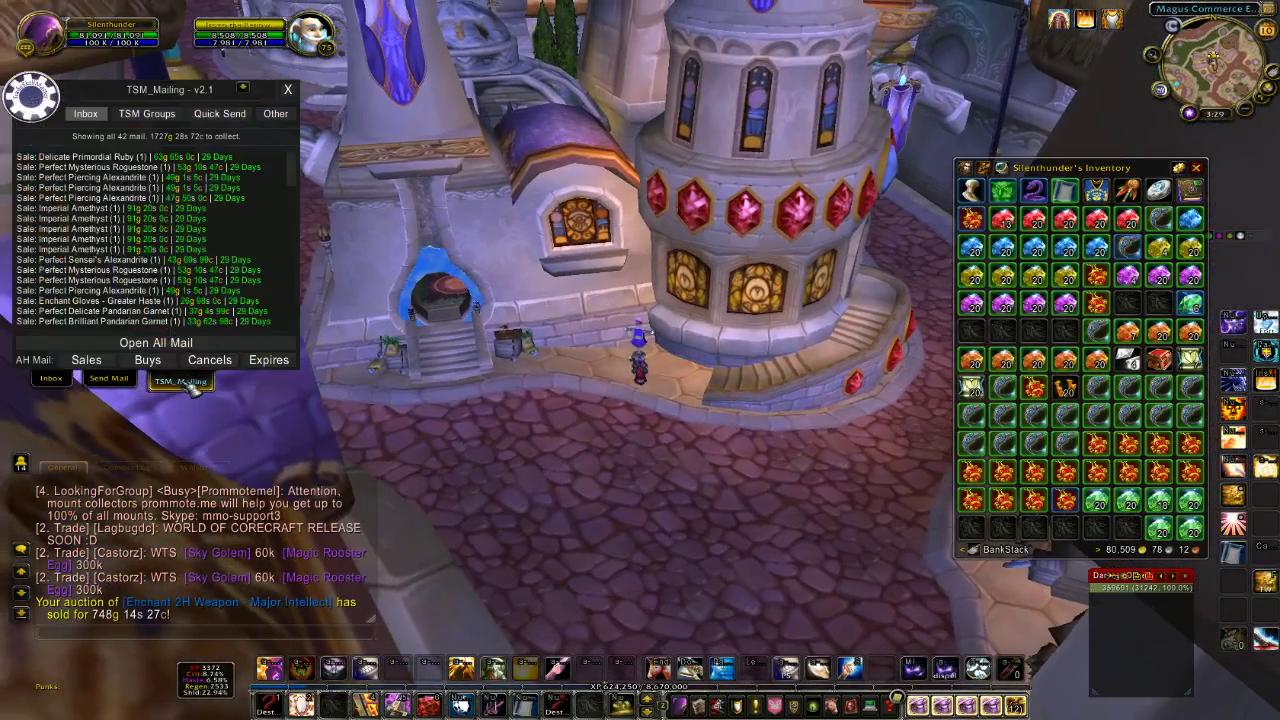
pyautogui.click(160, 115)
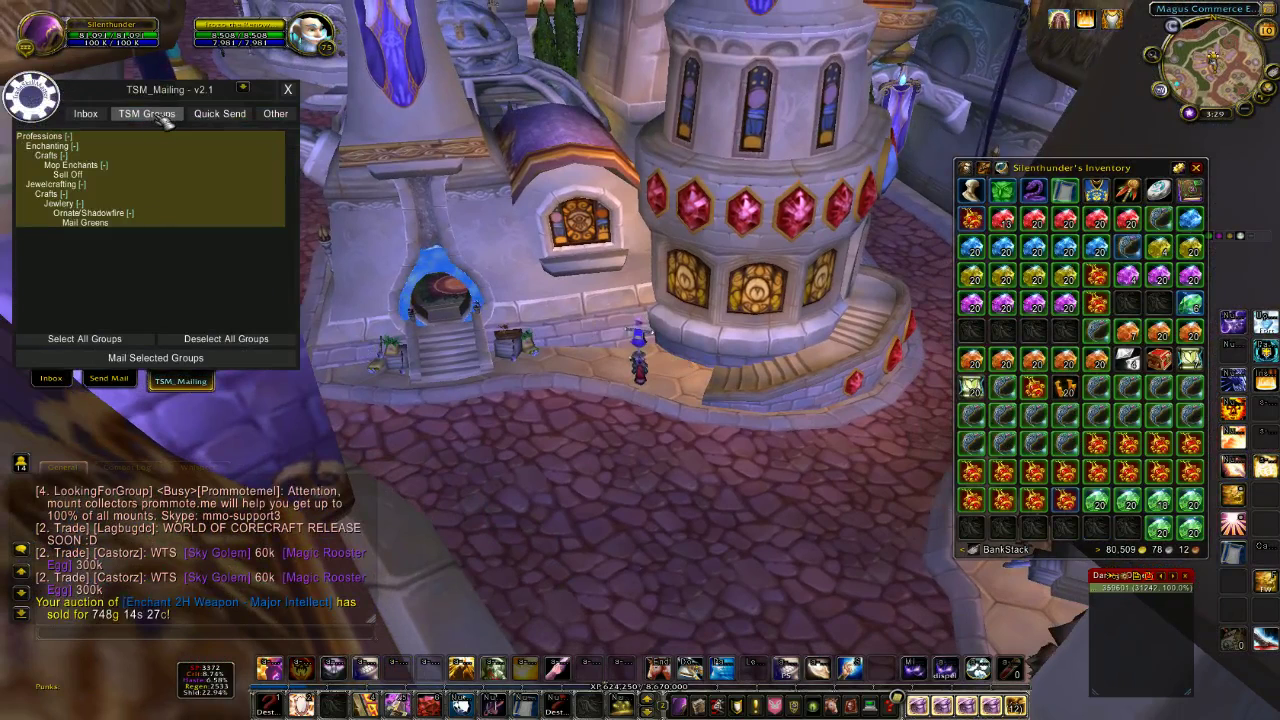
pyautogui.click(160, 358)
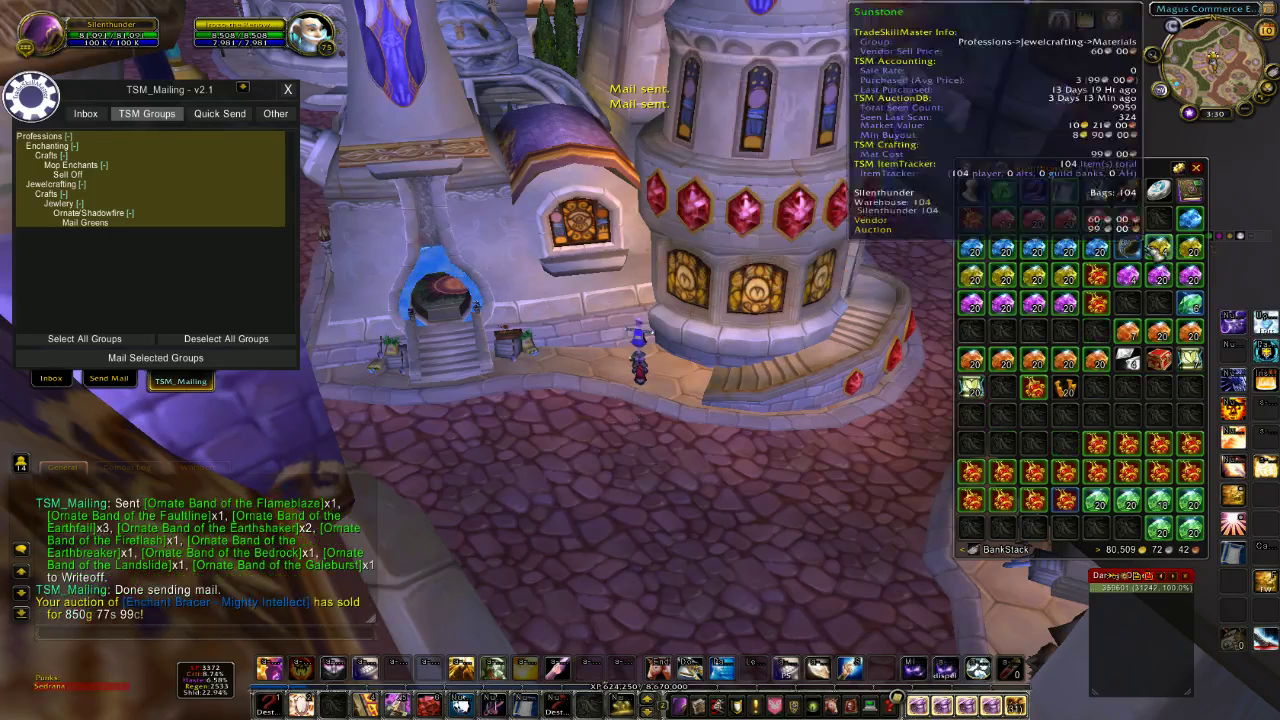
# Step: Move a ring into an empty bag slot, then close the mailbox and bags
pyautogui.click(1130, 248)
pyautogui.click(1128, 416)
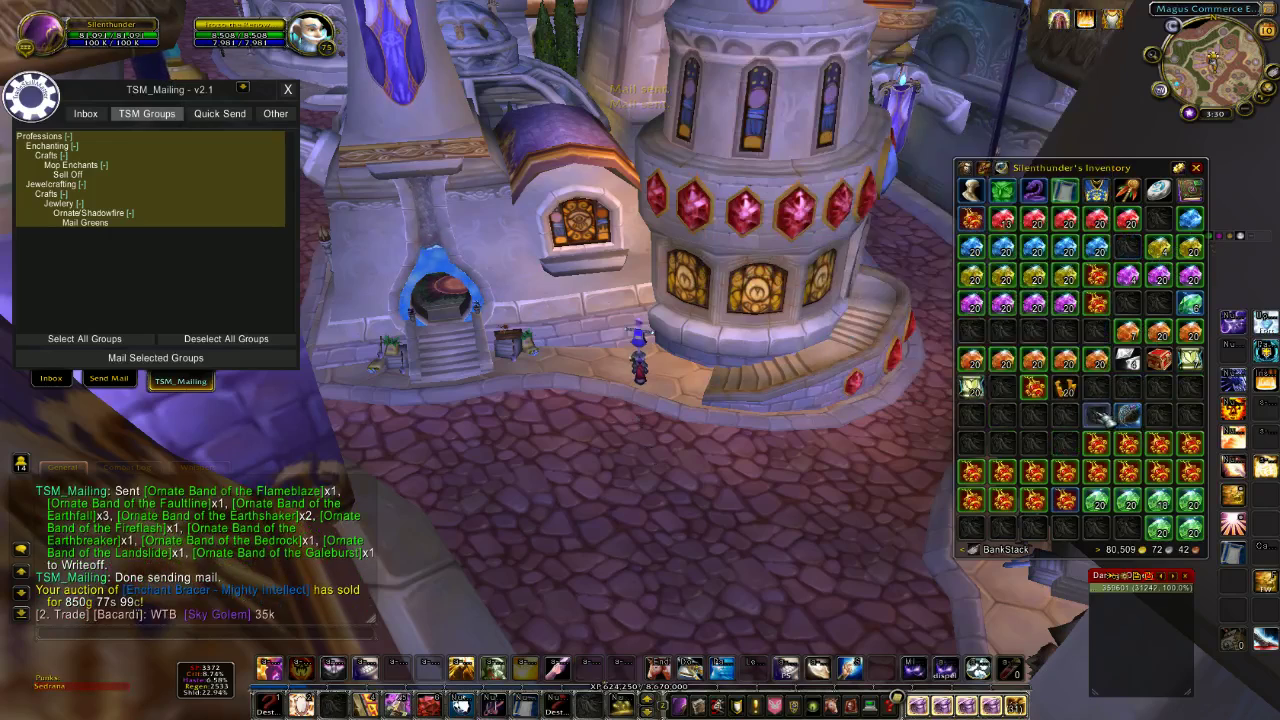
pyautogui.scroll(5, 750, 462)
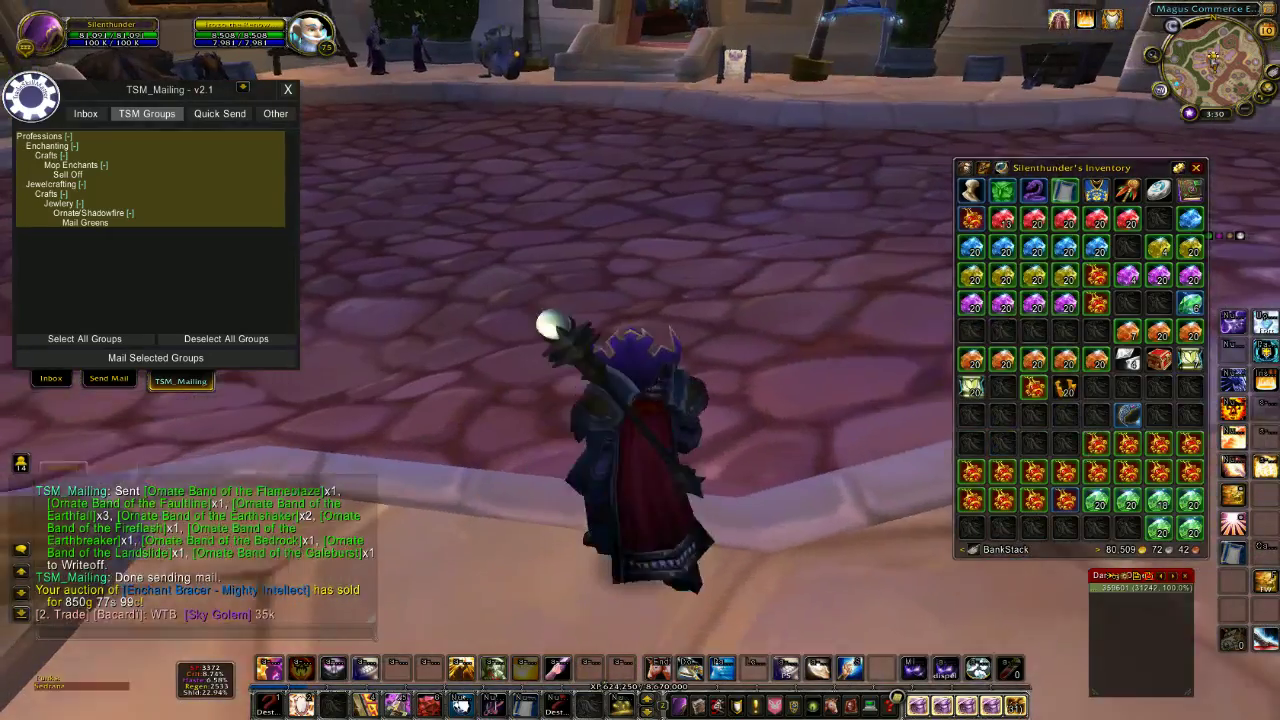
pyautogui.press('Escape')
pyautogui.scroll(-5, 688, 384)
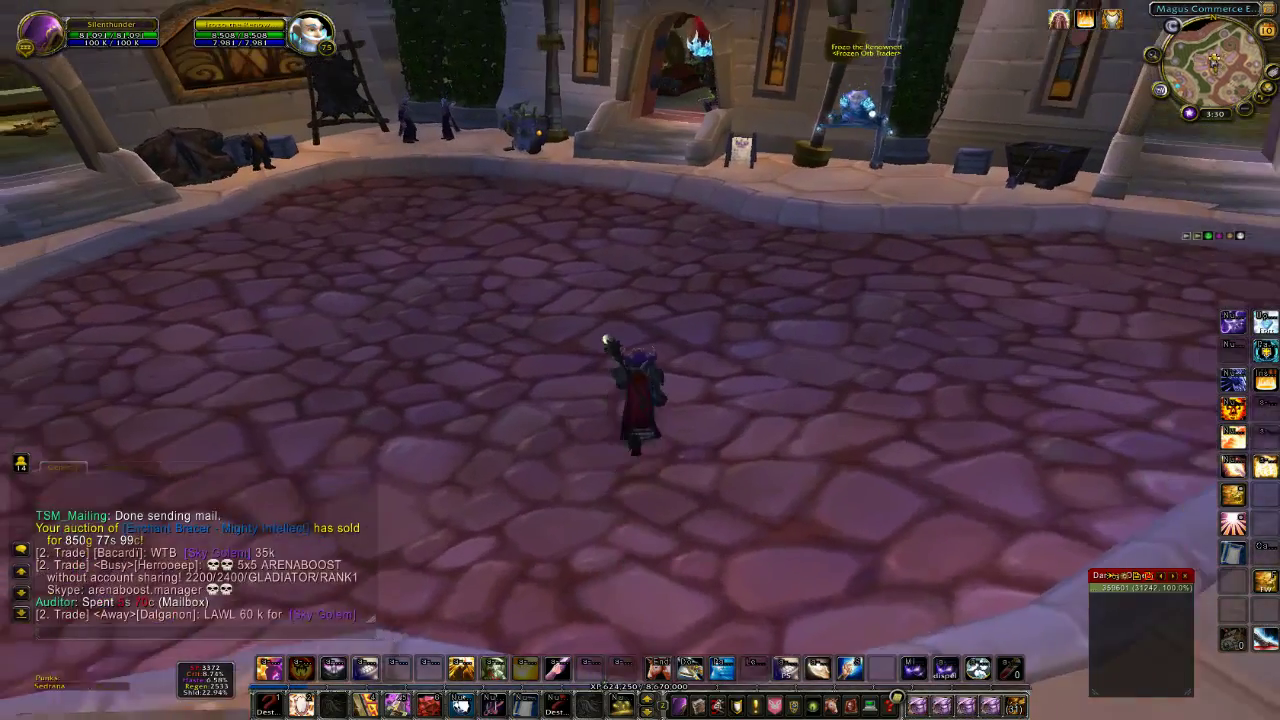